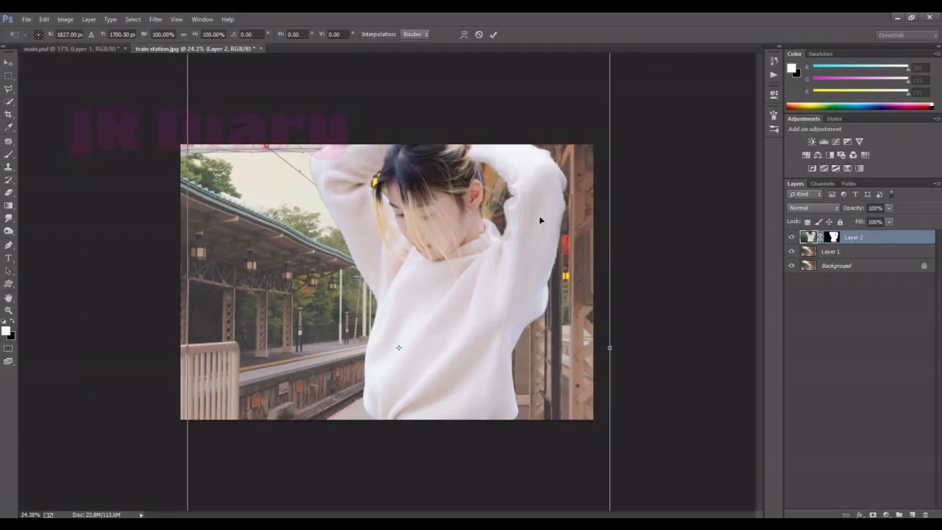
Step: Scale the cut-out girl on Layer 2 to about 47% and stand her on the platform near the centre
key("ctrl+minus")
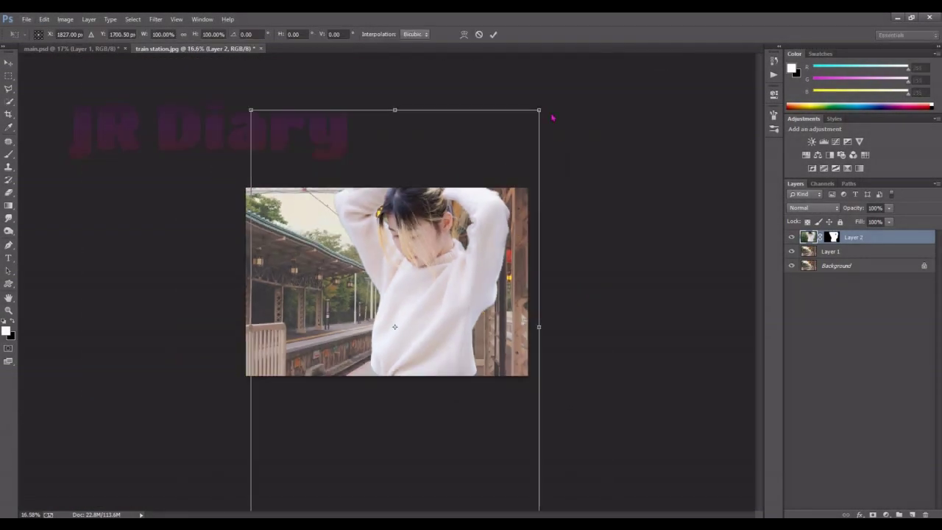
mouse_move(540, 111)
left_mouse_down()
mouse_move(511, 126)
mouse_move(468, 211)
left_mouse_up()
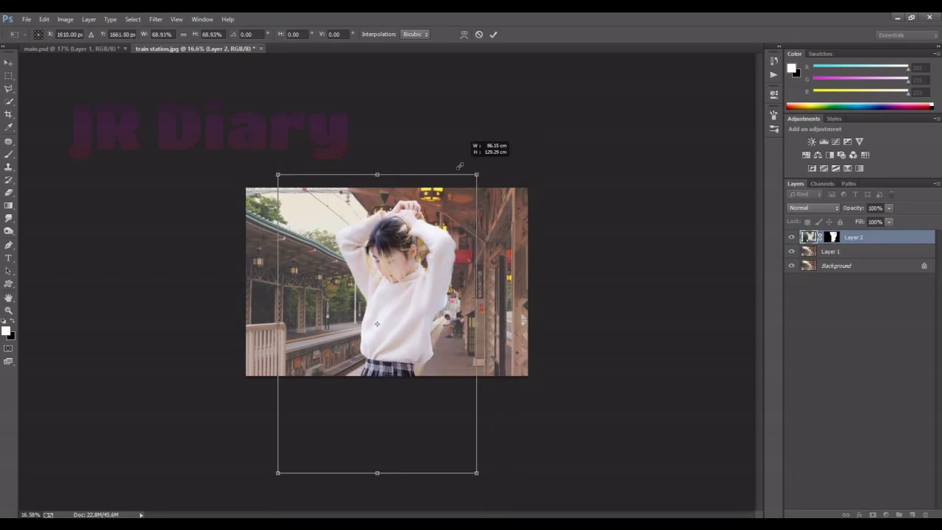
mouse_move(407, 272)
left_mouse_down()
mouse_move(479, 219)
mouse_move(457, 278)
left_mouse_up()
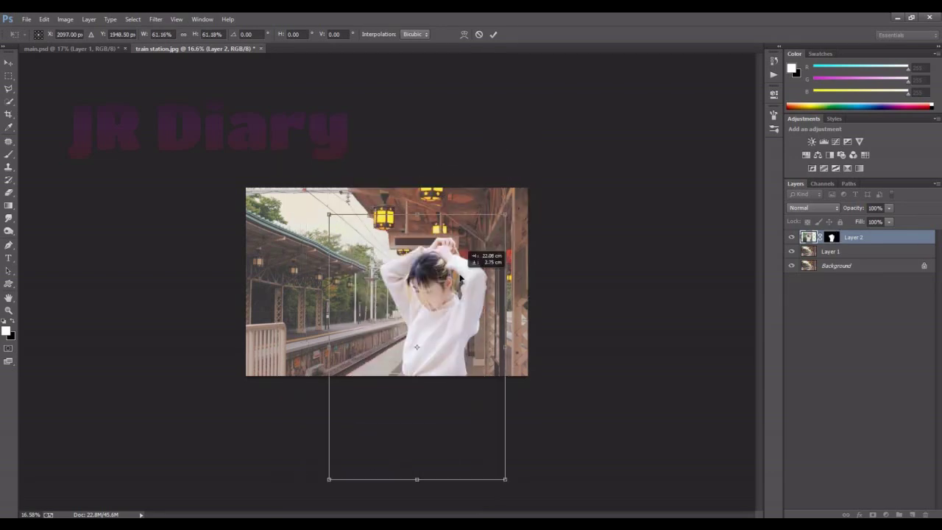
left_click_drag(507, 214, 484, 242)
mouse_move(474, 276)
left_mouse_down()
mouse_move(406, 231)
mouse_move(491, 257)
left_mouse_up()
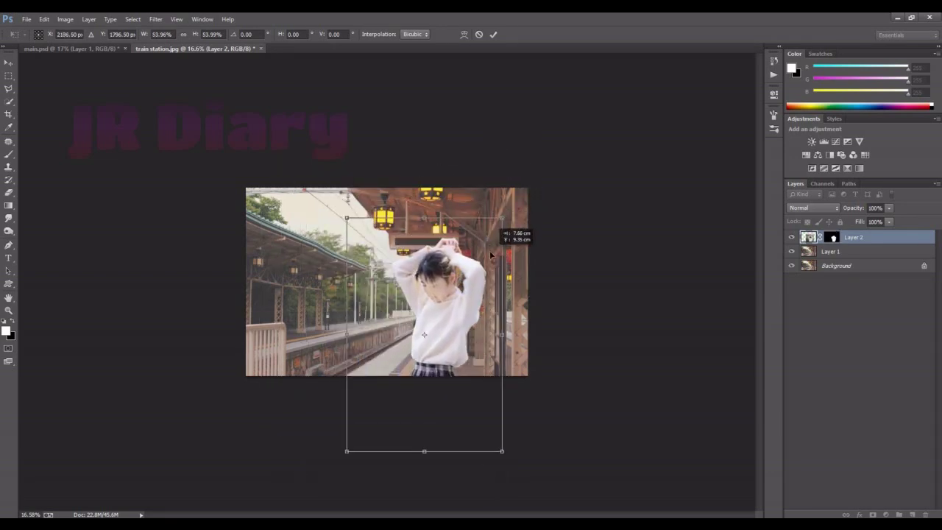
left_click_drag(502, 218, 488, 234)
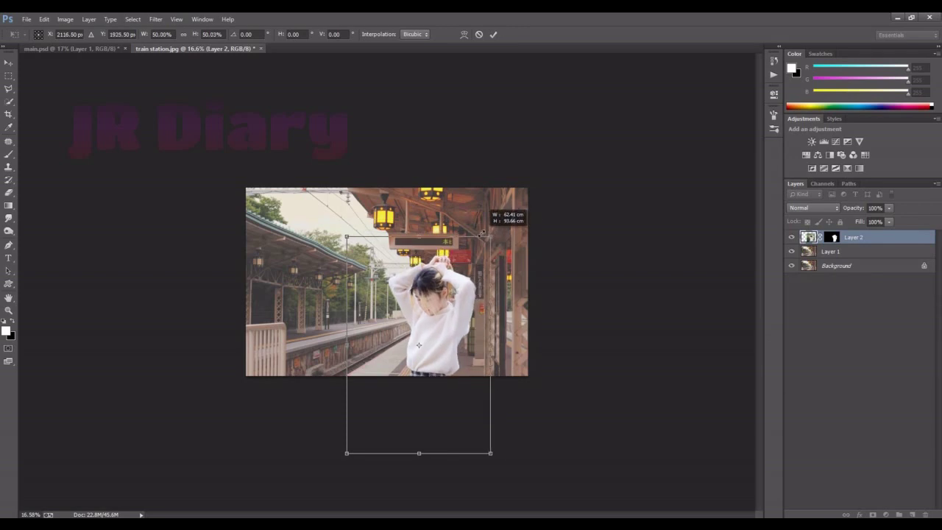
left_click_drag(451, 325, 444, 314)
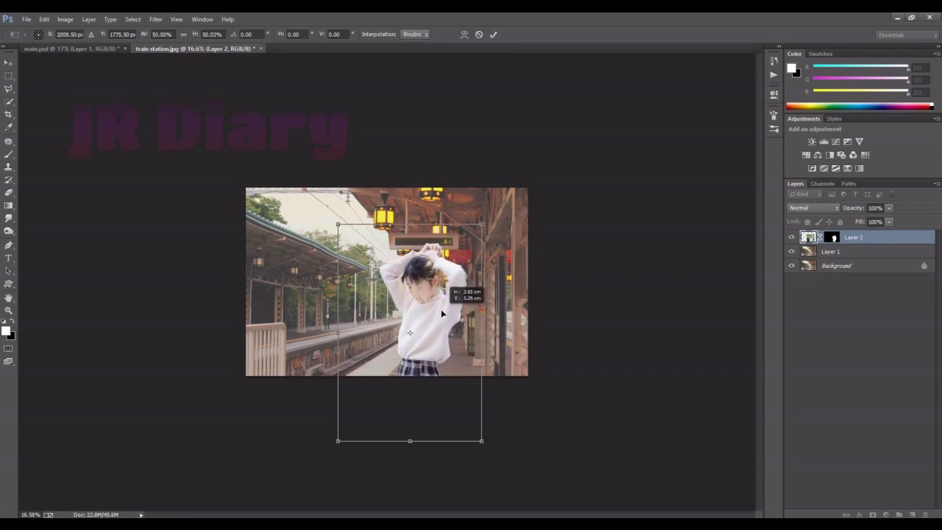
mouse_move(484, 224)
left_mouse_down()
mouse_move(476, 233)
mouse_move(485, 254)
left_mouse_up()
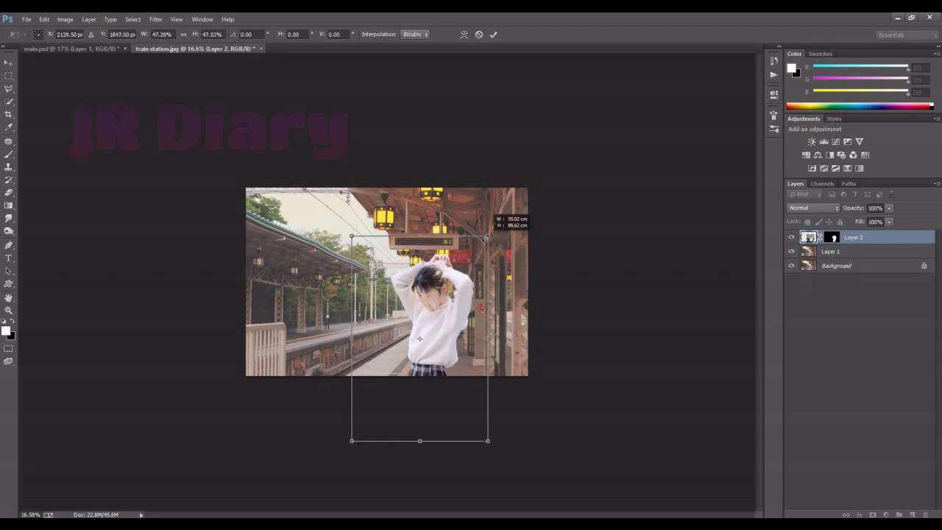
left_click(494, 34)
double_click(8, 297)
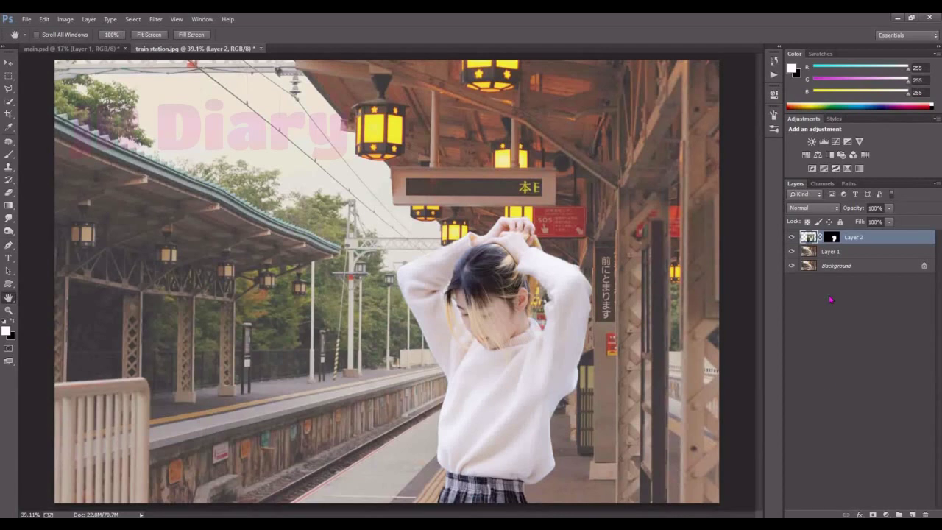
Step: Target Layer 2's mask and set up a soft, 0%-hardness 45 px brush with white as the paint colour
left_click(832, 237)
key("x")
key("b")
key("bracketleft")
key("bracketleft")
key("bracketleft")
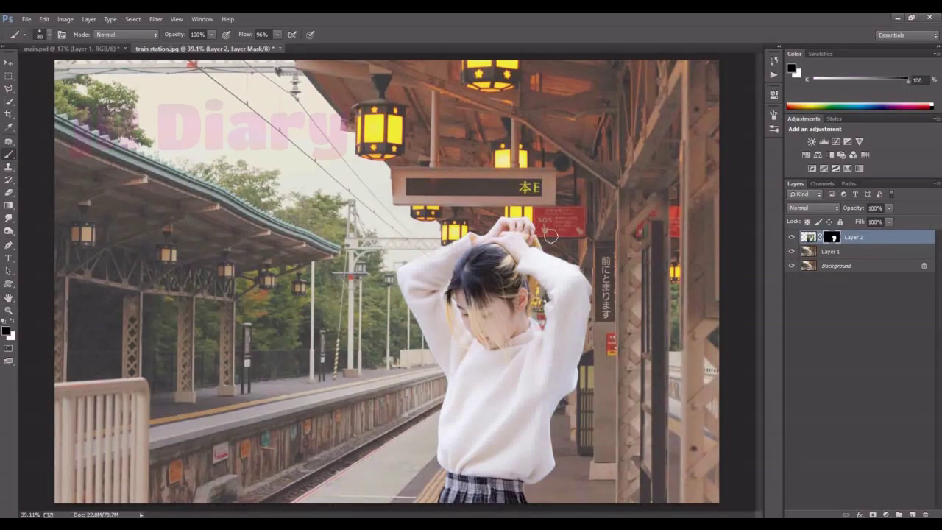
scroll(547, 232, "up", 3)
key("x")
left_click(49, 34)
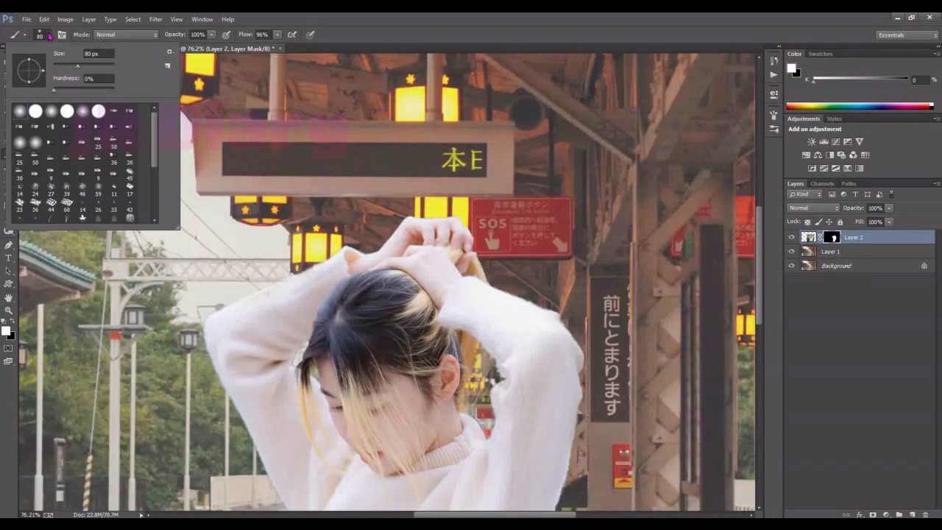
left_click(289, 311)
key("bracketleft")
key("bracketleft")
key("bracketleft")
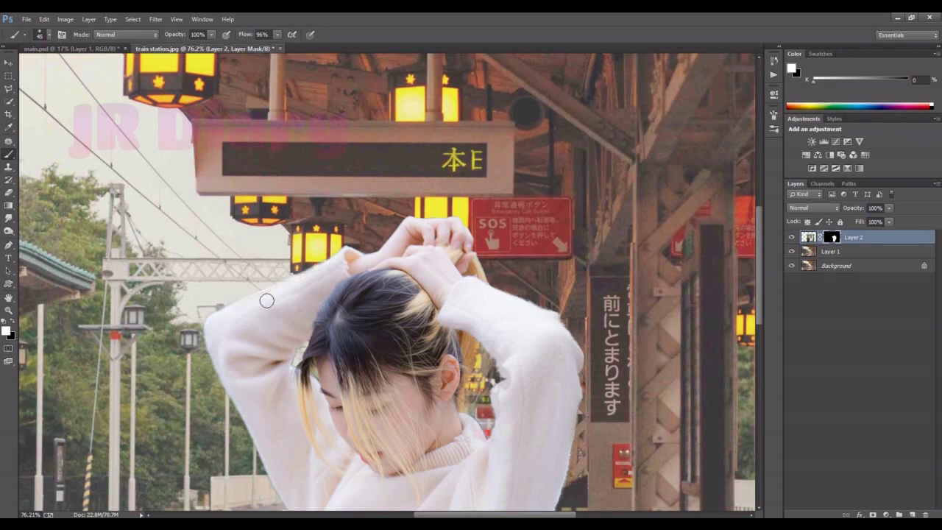
scroll(344, 324, "down", 2)
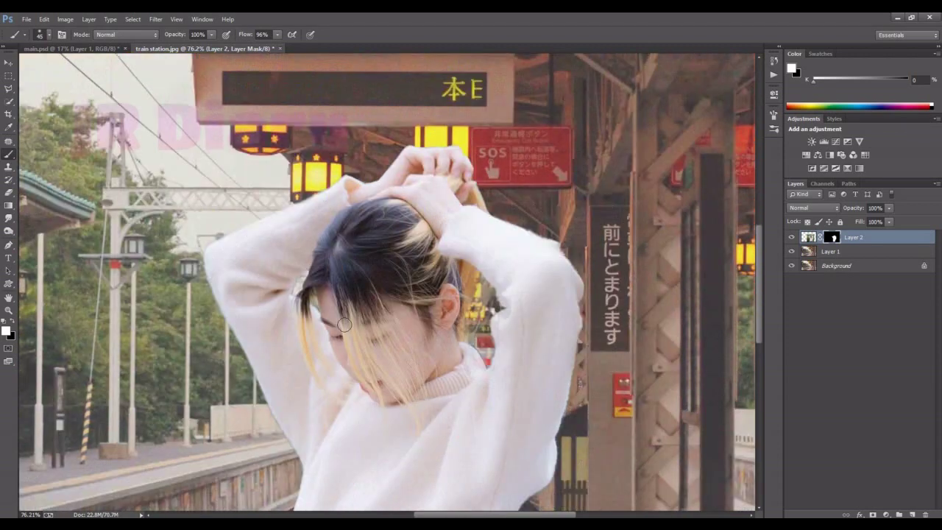
scroll(343, 325, "down", 2)
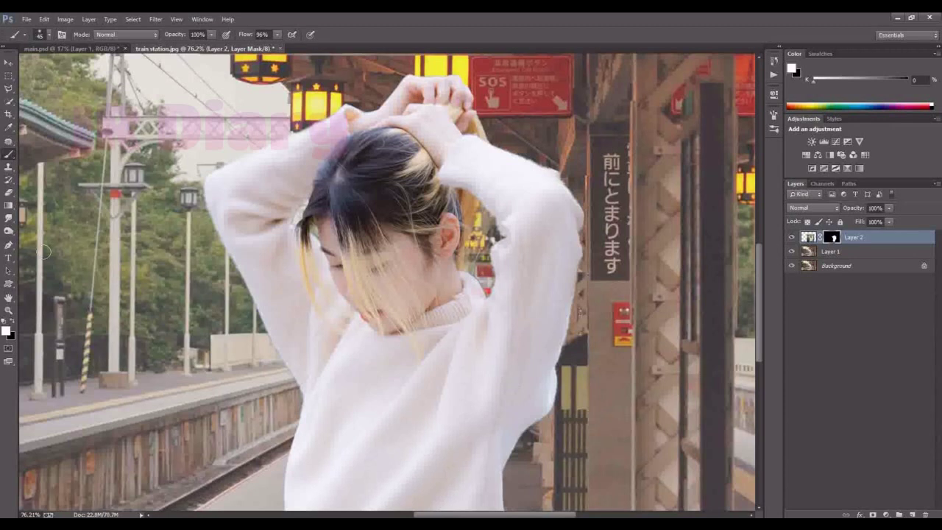
double_click(8, 298)
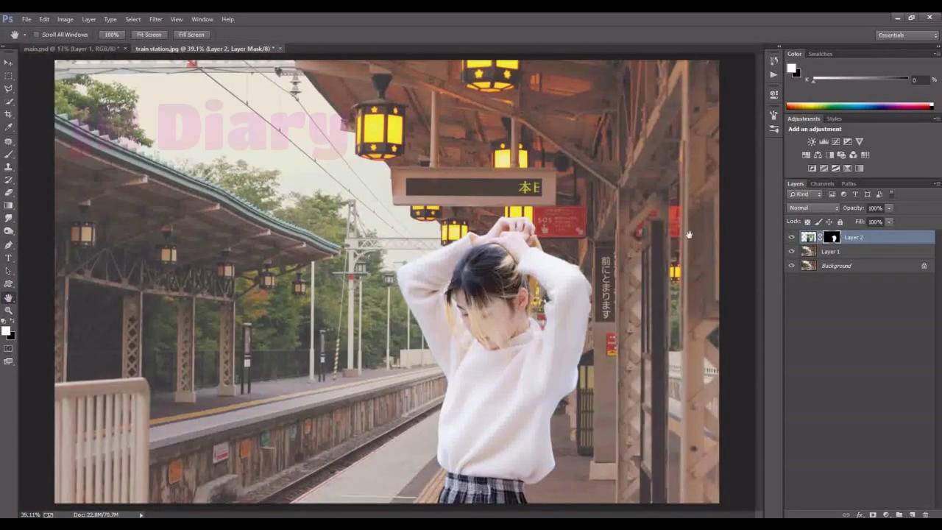
Step: Refine the hair edge of Layer 2's mask with Mask Edge's Refine Radius tool and apply it
scroll(566, 288, "up", 5)
double_click(833, 237)
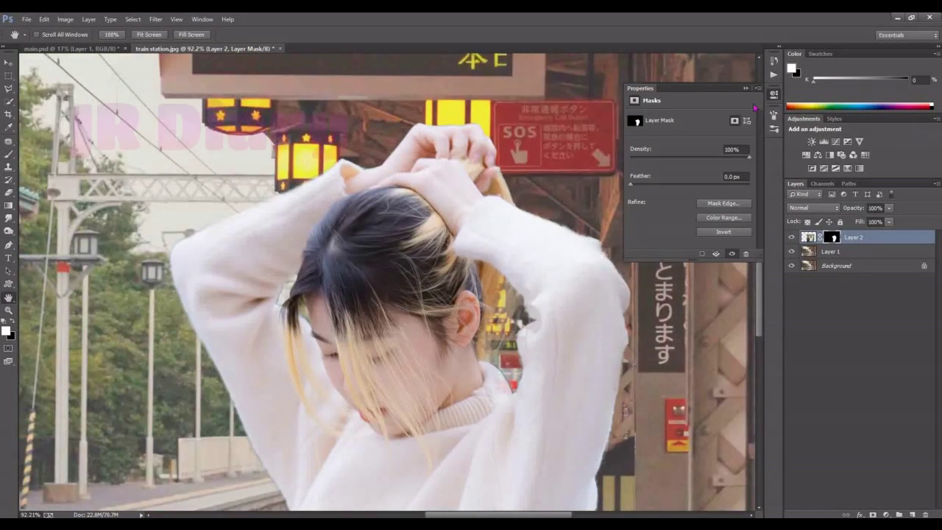
left_click(725, 204)
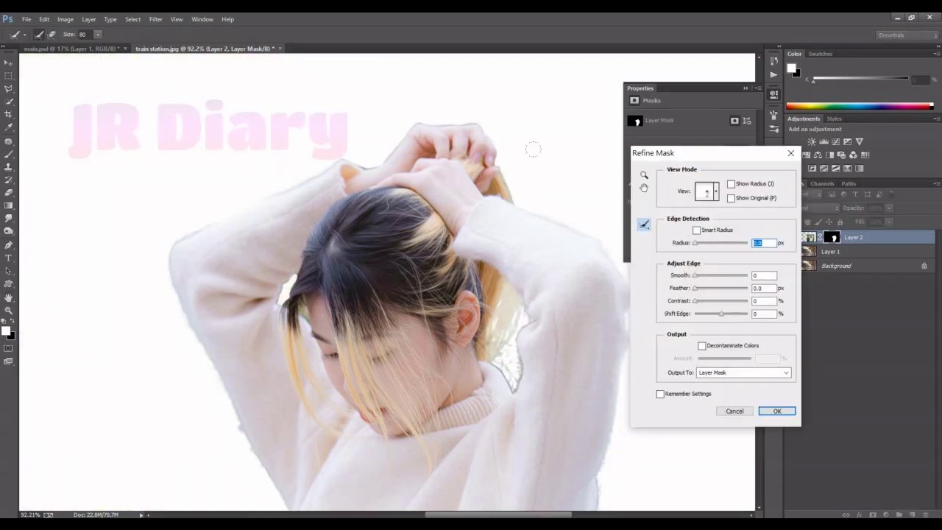
left_click(698, 230)
left_click_drag(513, 184, 509, 190)
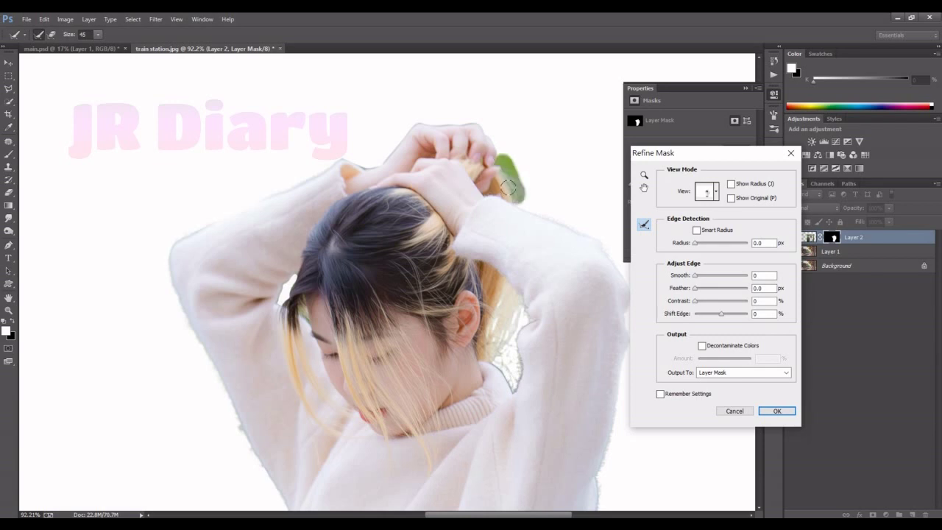
left_click(776, 411)
left_click(745, 88)
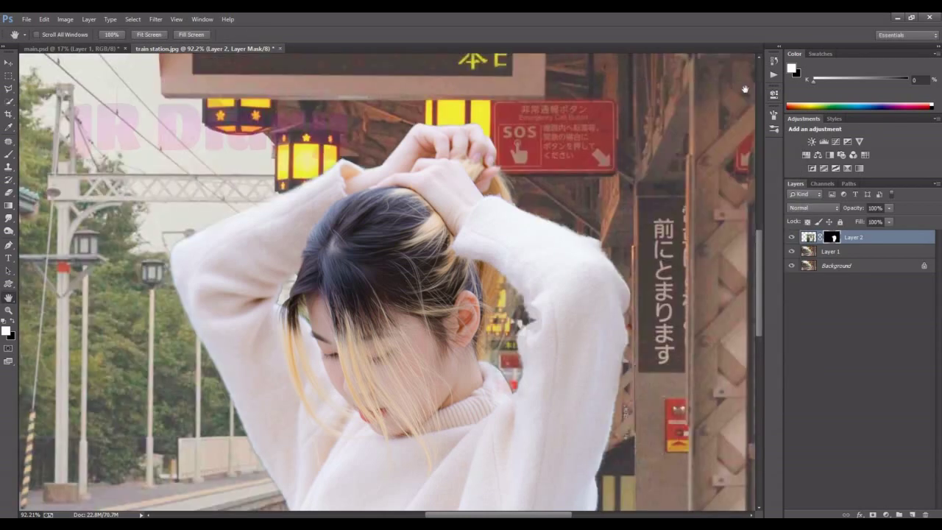
scroll(550, 300, "down", 3)
scroll(549, 300, "up", 2)
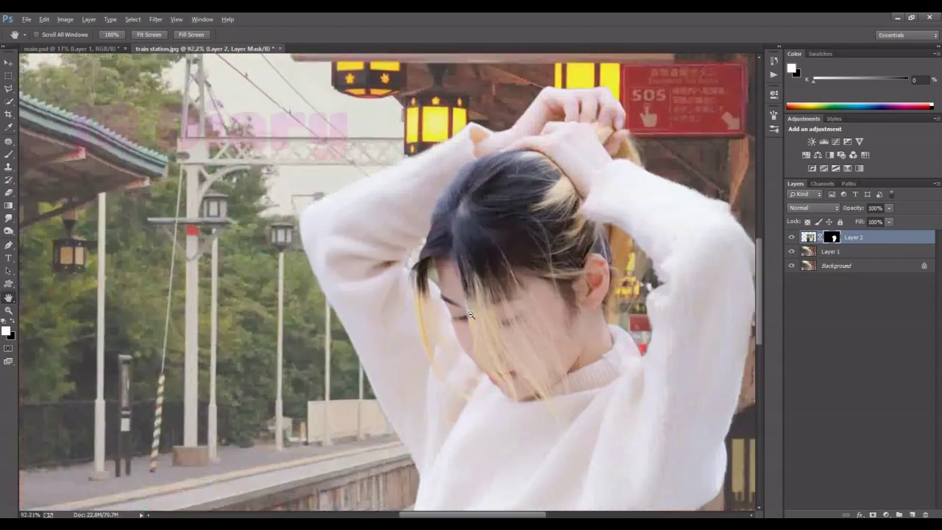
scroll(549, 299, "down", 3)
scroll(549, 300, "up", 1)
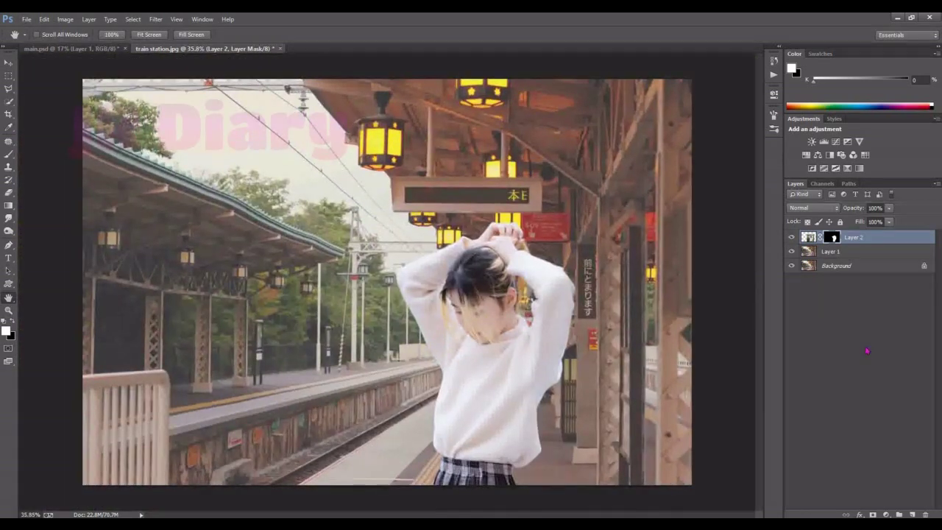
Step: Add a Levels layer for the girl with midtones at 0.86 and white output at 232
left_click(885, 514)
left_click(862, 331)
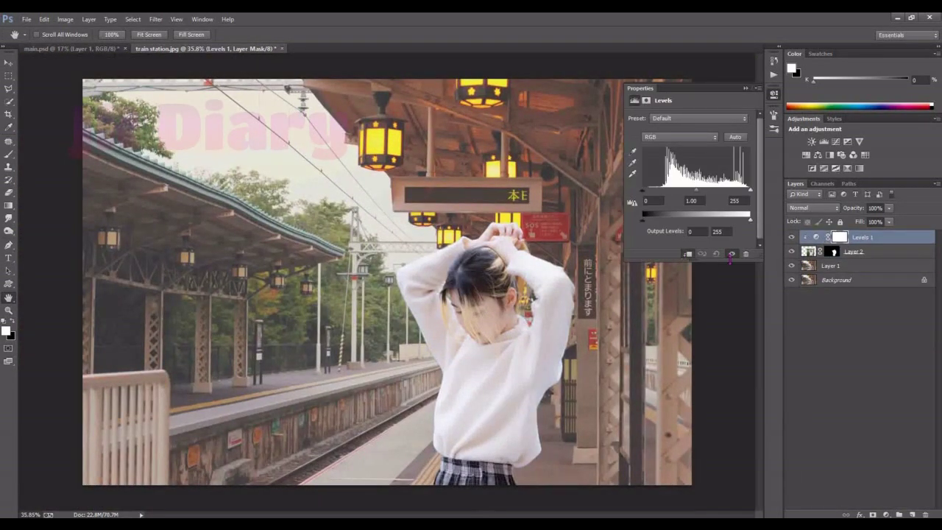
left_click(699, 193)
left_click_drag(703, 192, 654, 193)
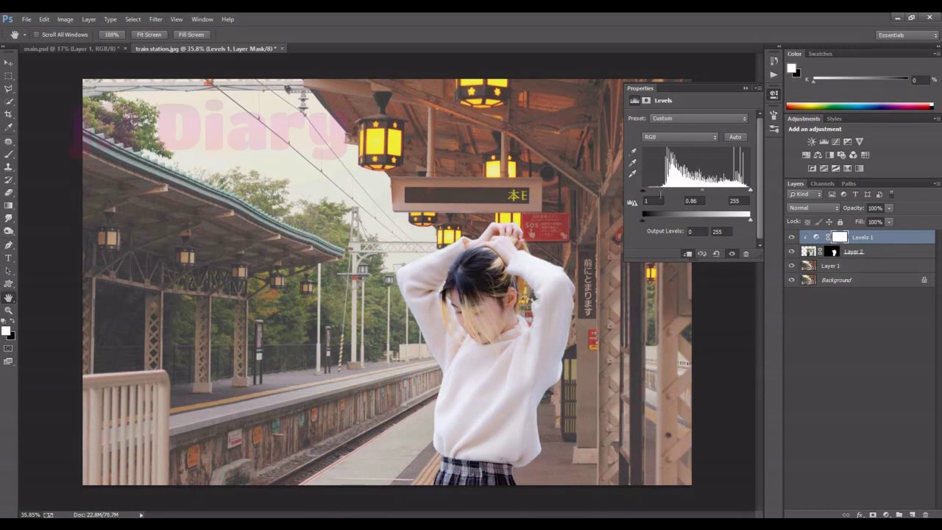
left_click_drag(751, 226, 742, 223)
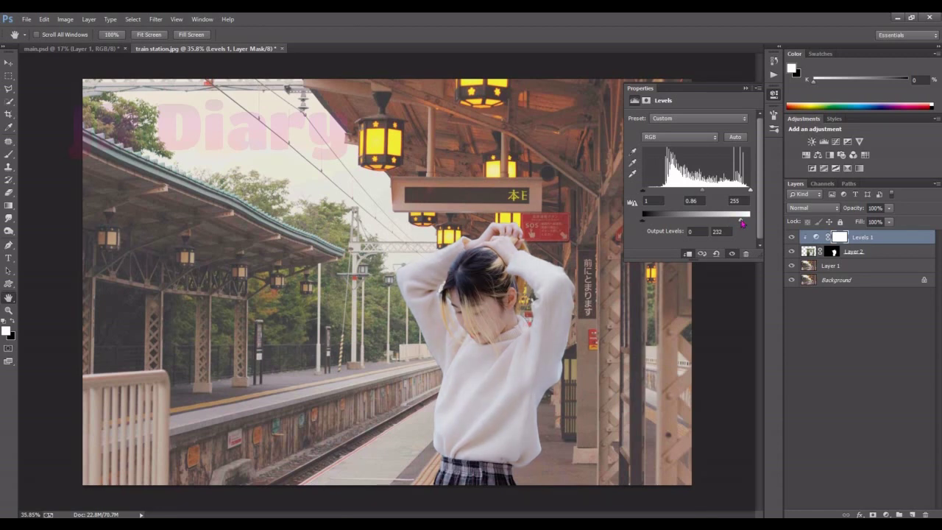
left_click(746, 88)
Step: Add a Hue/Saturation layer lowering the girl's saturation to -21
left_click(887, 514)
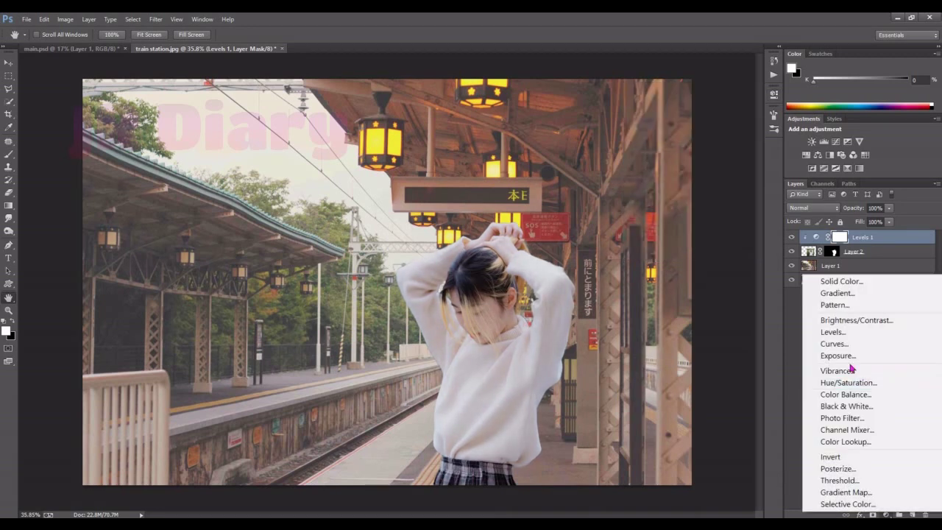
left_click(847, 382)
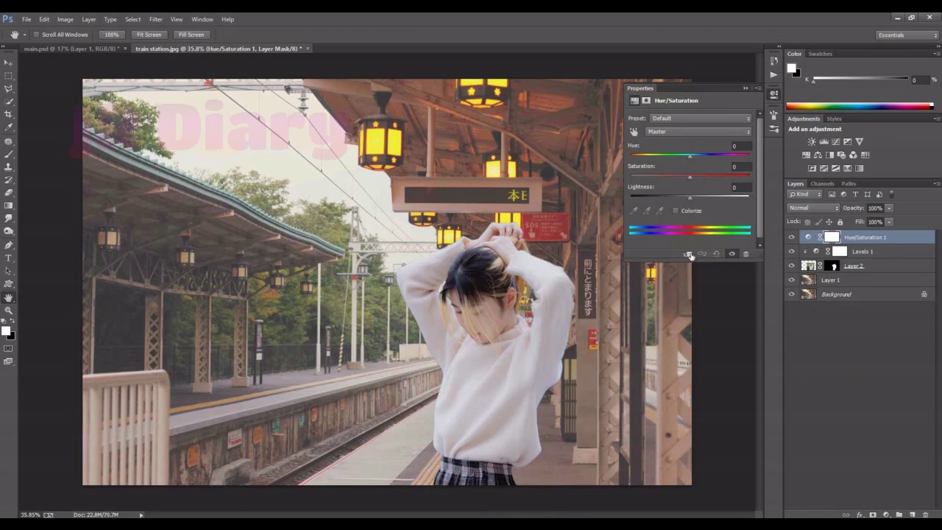
left_click_drag(690, 176, 677, 179)
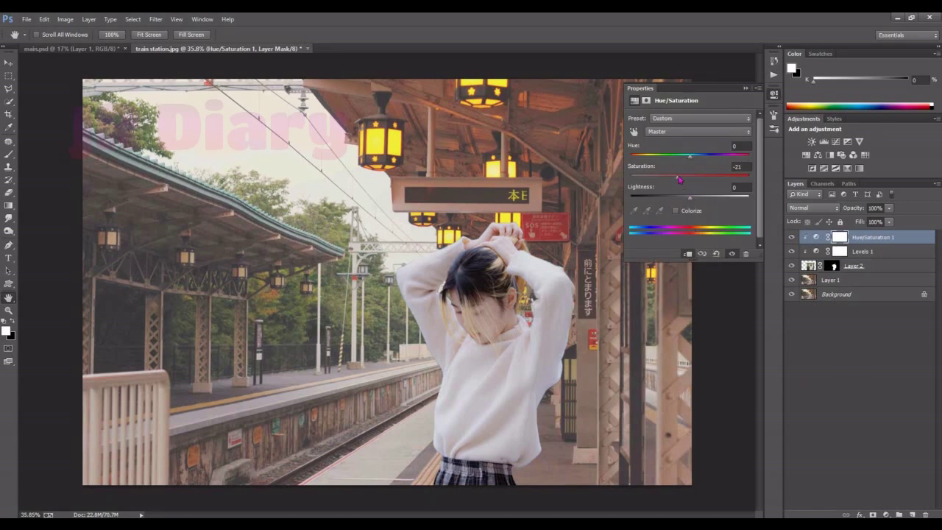
left_click(745, 89)
Step: Add a clipped Brightness/Contrast layer set to brightness 15 and contrast -6
left_click(886, 514)
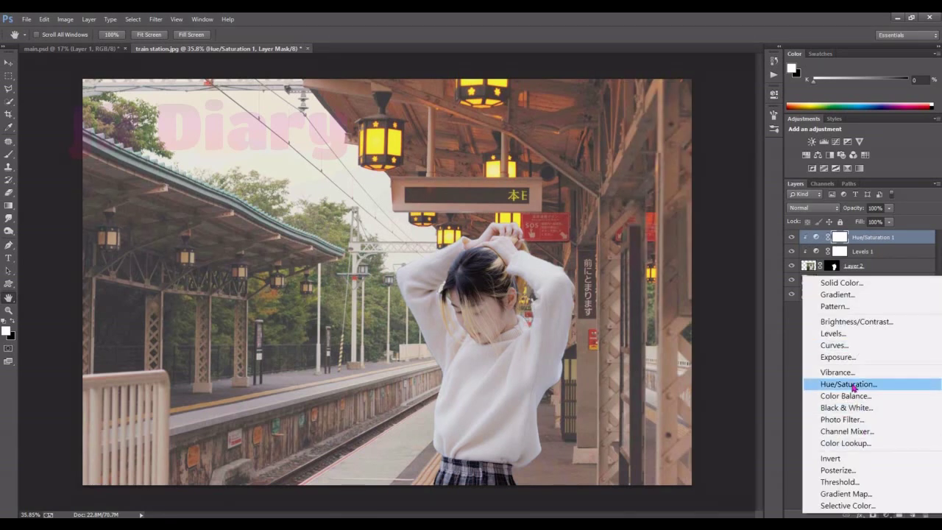
left_click(860, 322)
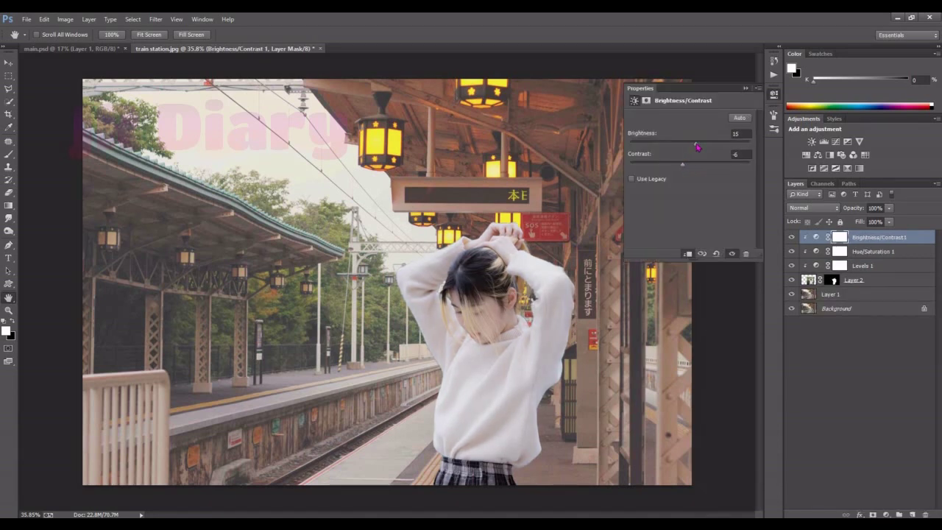
left_click_drag(690, 144, 691, 147)
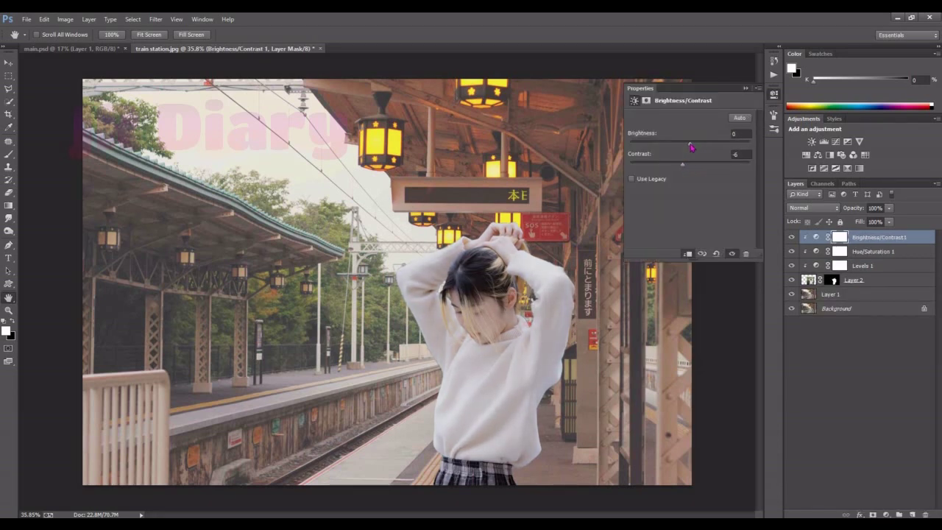
Step: Add a clipped Color Balance layer and shift its highlights toward yellow (Yellow/Blue -5)
left_click(886, 515)
left_click(875, 392)
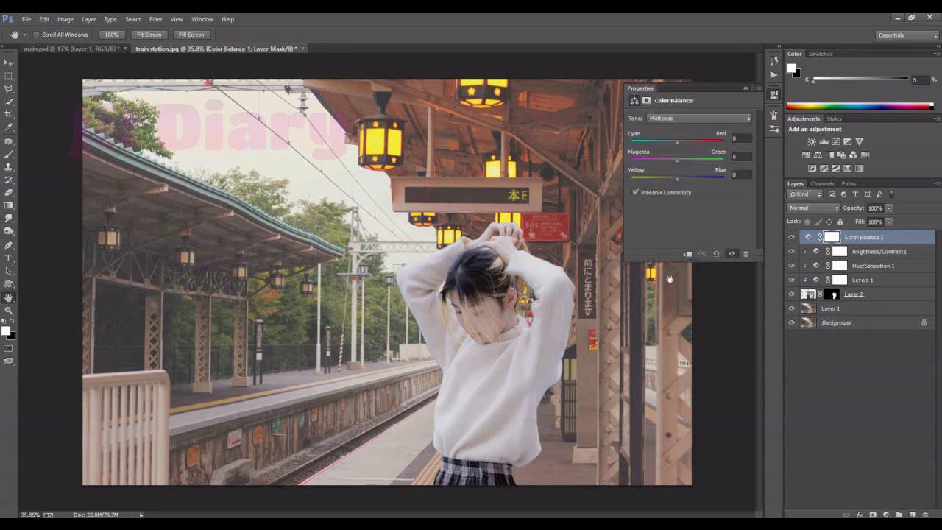
left_click(682, 119)
left_click(683, 147)
left_click_drag(678, 182, 676, 180)
Step: Set the Color Balance shadows to Cyan/Red +11 and Yellow/Blue -9, then return to midtones
left_click(677, 121)
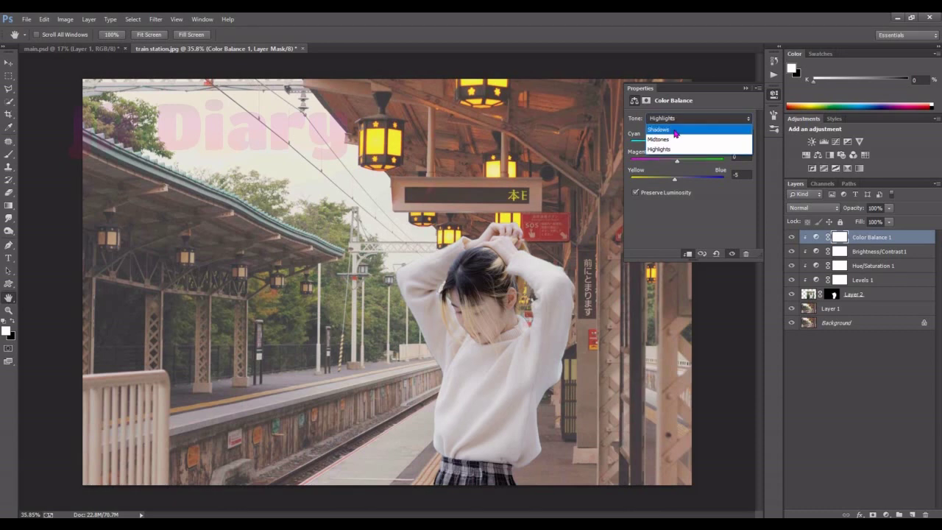
left_click(675, 130)
left_click_drag(677, 143, 680, 146)
left_click_drag(676, 180, 673, 182)
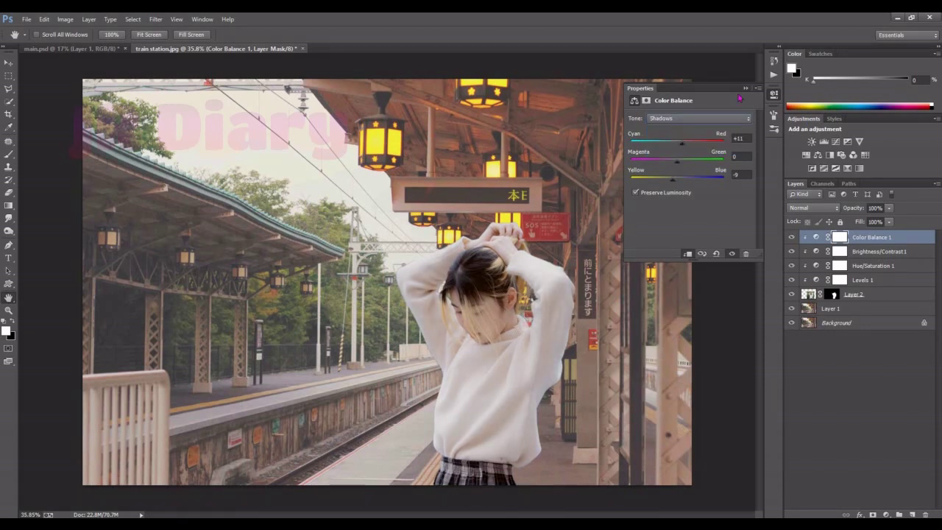
left_click(695, 117)
left_click(679, 128)
left_click(746, 88)
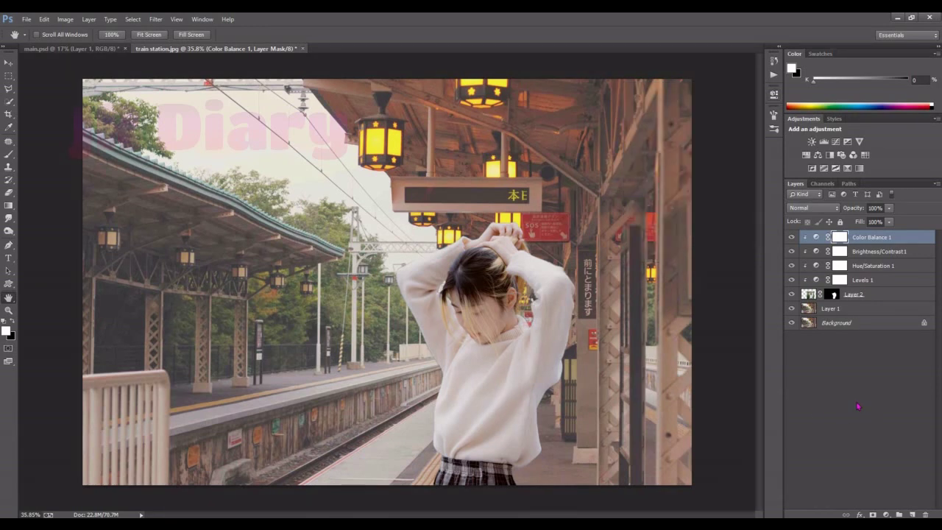
left_click(887, 514)
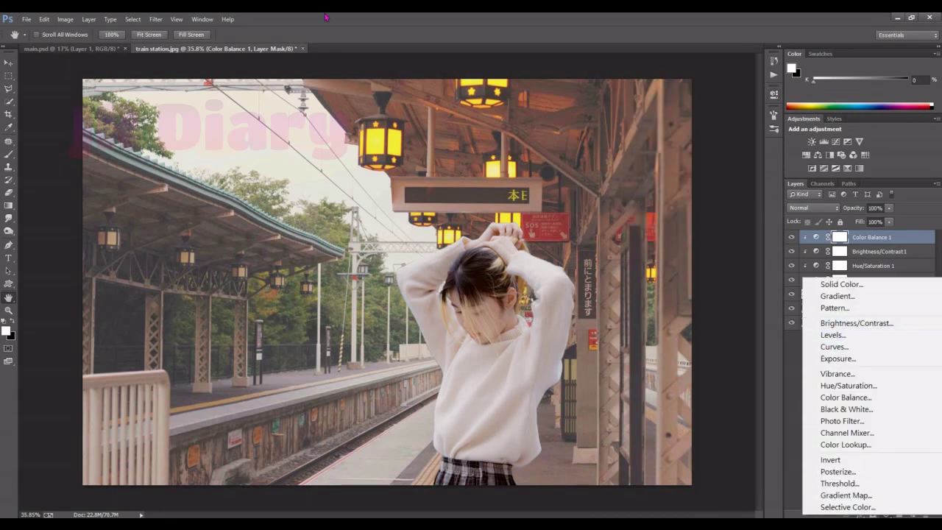
Step: Add a new Layer 3 clipped to the girl and set its blend mode to Overlay
key("Escape")
left_click(912, 514)
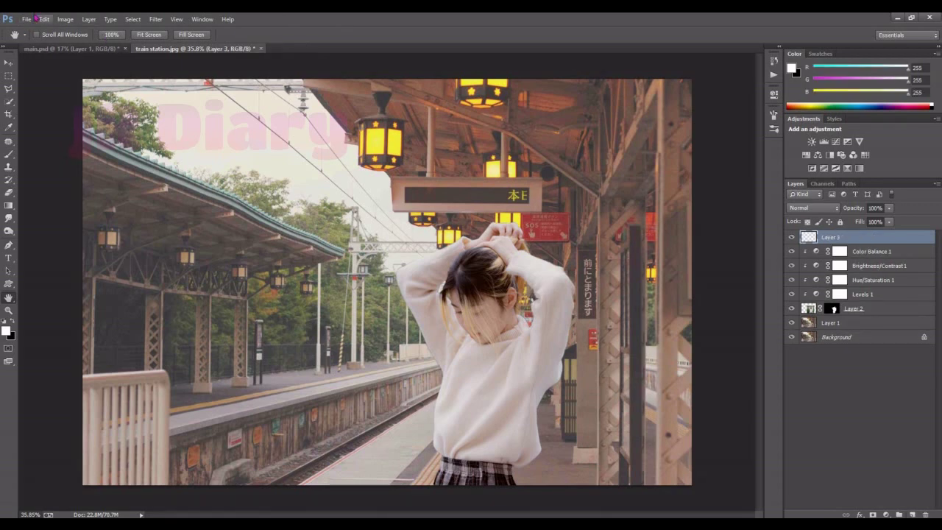
left_click(44, 19)
left_click(37, 190)
left_click(527, 164)
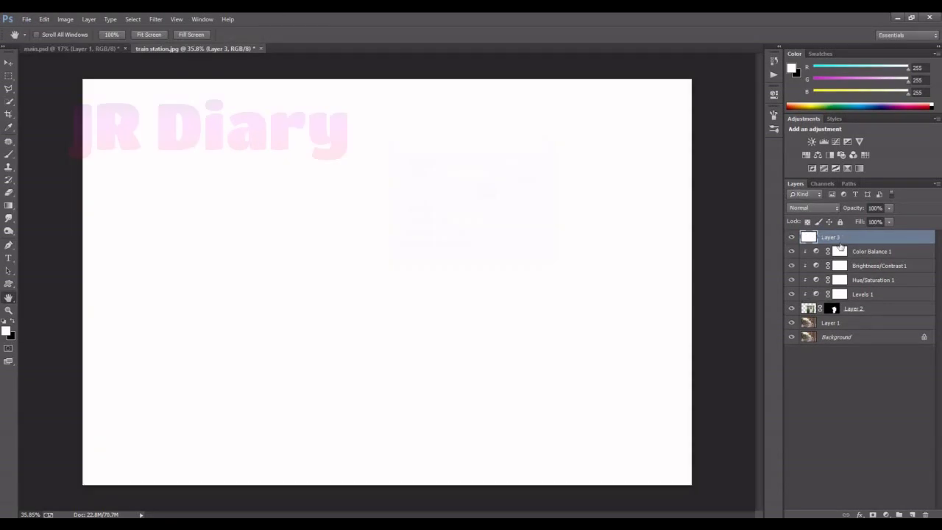
left_click(839, 245, "alt")
left_click(813, 207)
left_click(801, 366)
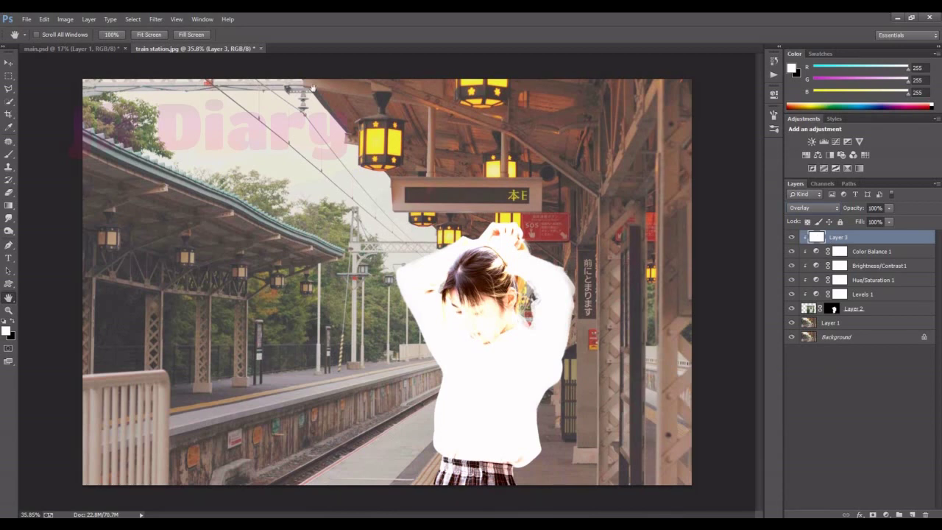
Step: Fill Layer 3 with 50% Gray
left_click(44, 18)
left_click(54, 190)
left_click(460, 221)
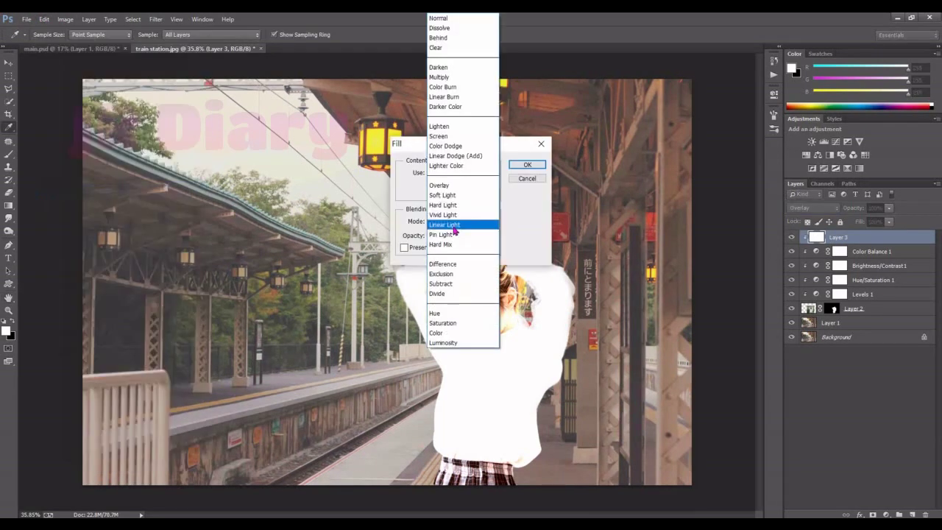
left_click(457, 205)
left_click(460, 173)
left_click(463, 272)
left_click(525, 164)
Step: Select the Dodge tool (Midtones, Exposure 10%) and size its brush for the sweater
key("h")
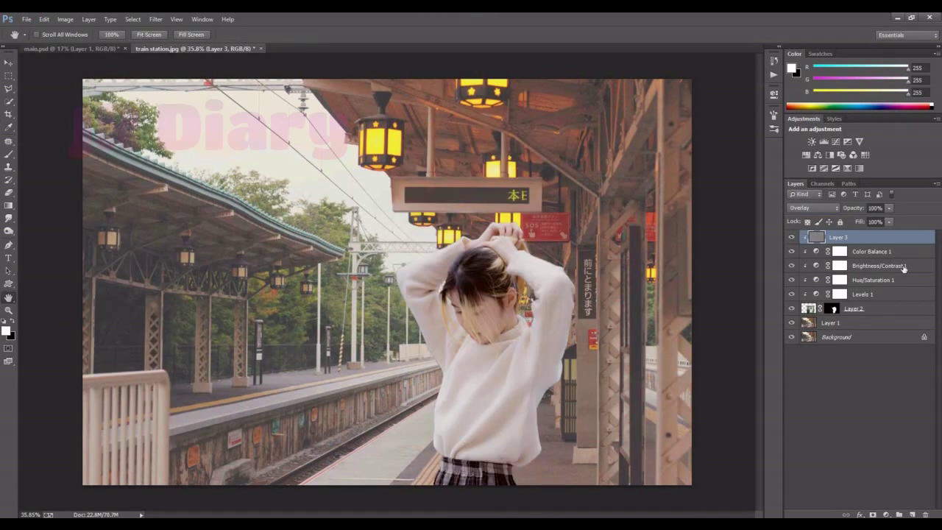
key("o")
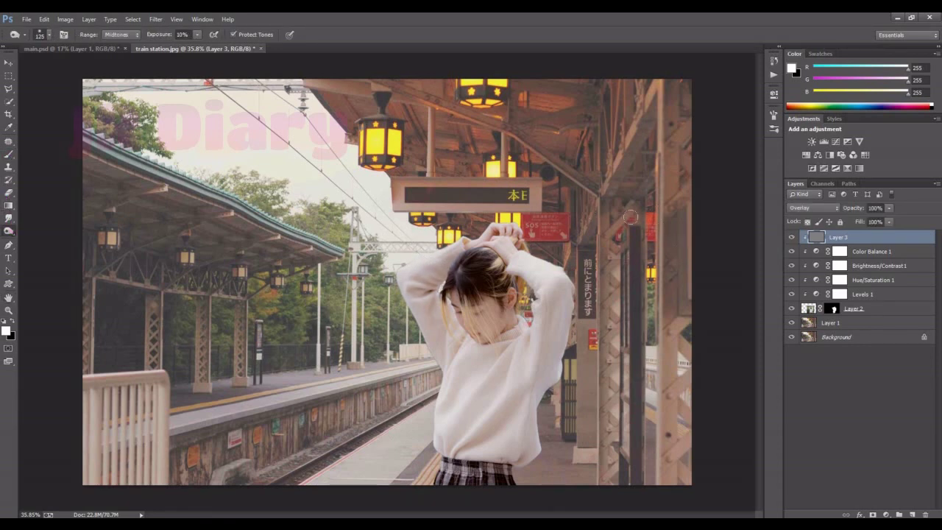
scroll(631, 217, "up", 2)
scroll(630, 217, "down", 3)
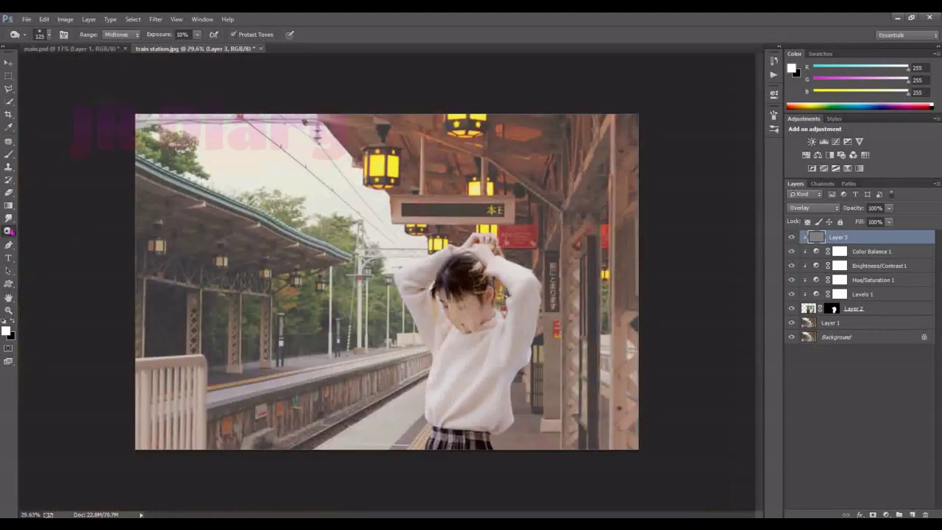
key("bracketright")
key("bracketright")
key("bracketright")
key("bracketleft")
key("bracketleft")
key("bracketleft")
scroll(518, 315, "up", 1, "alt")
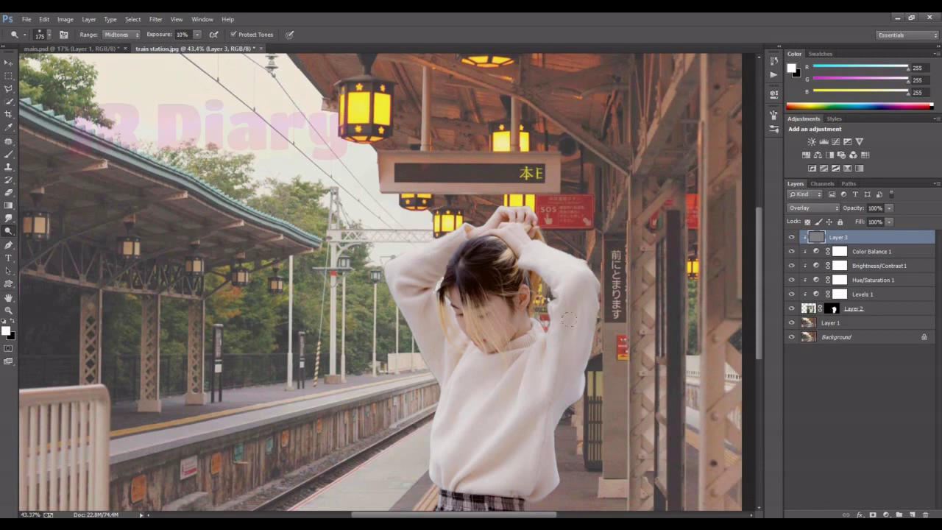
scroll(582, 247, "up", 1, "alt")
key("alt")
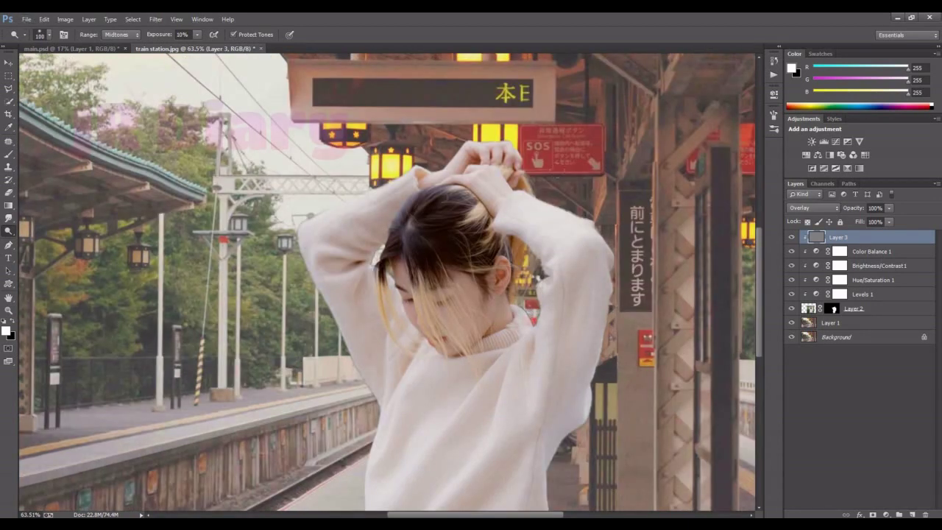
Step: Dodge-lighten areas of the girl's white sweater on Layer 3
left_click_drag(350, 226, 400, 398)
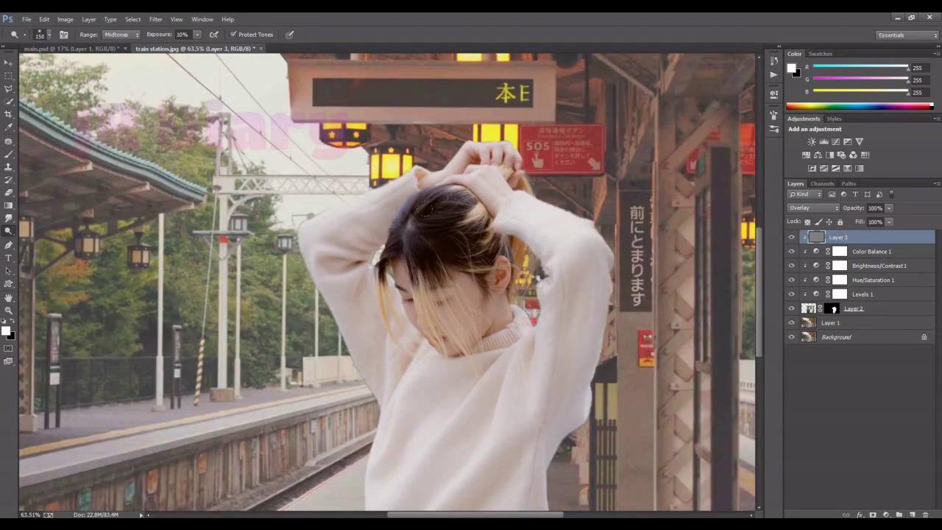
scroll(434, 280, "down", 3)
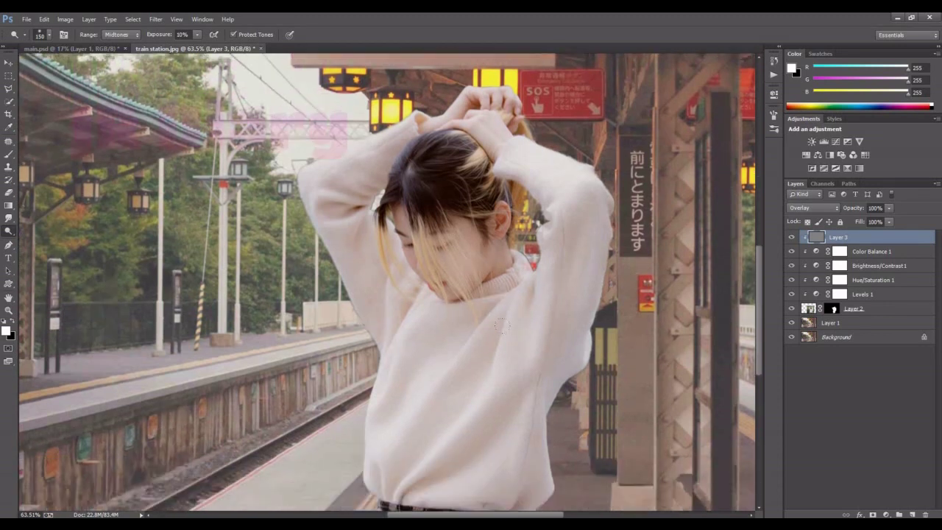
scroll(425, 304, "down", 2)
scroll(427, 304, "down", 2)
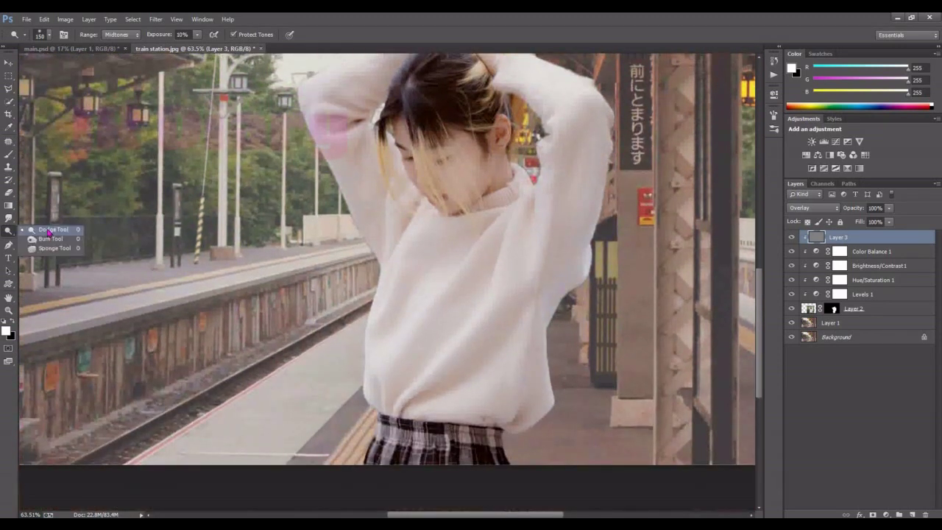
key("bracketleft")
scroll(468, 224, "down", 2)
scroll(468, 225, "up", 1)
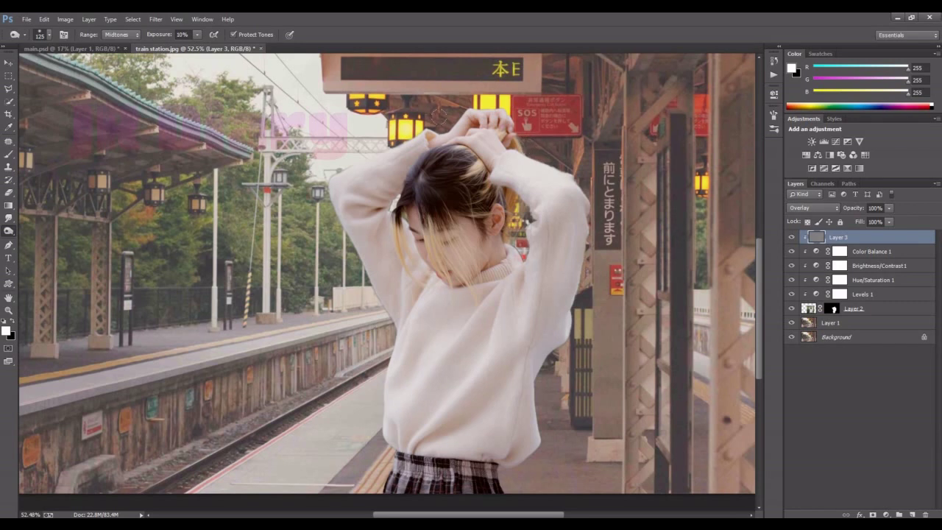
scroll(551, 379, "down", 1)
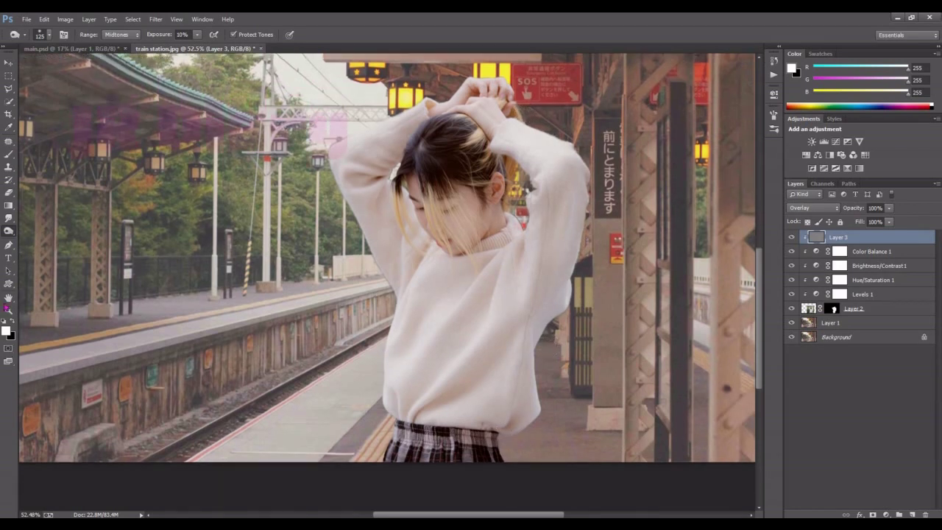
key("h")
key("ctrl+0")
Step: Add a Curves 1 layer clipped to the girl with its upper points pulled down to darken
left_click(884, 515)
left_click(880, 348)
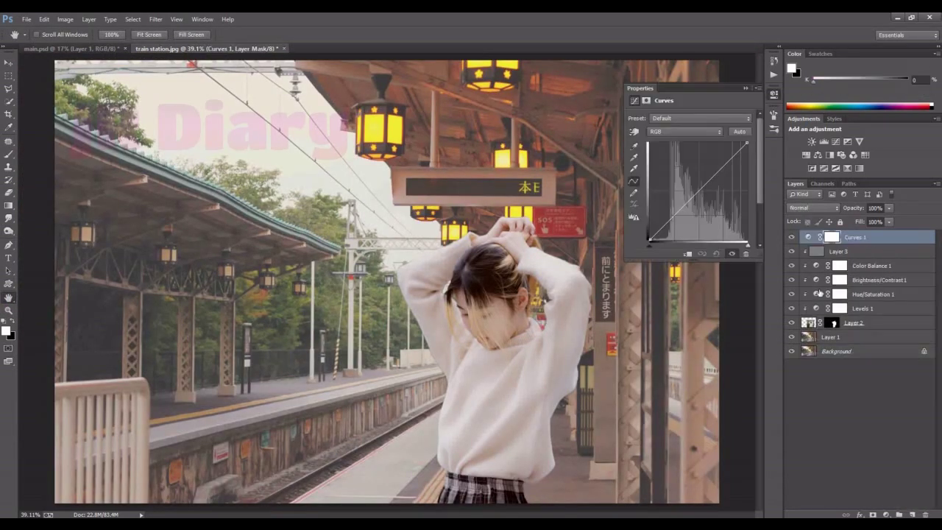
left_click(689, 254)
left_click_drag(718, 172, 719, 184)
left_click_drag(747, 142, 747, 152)
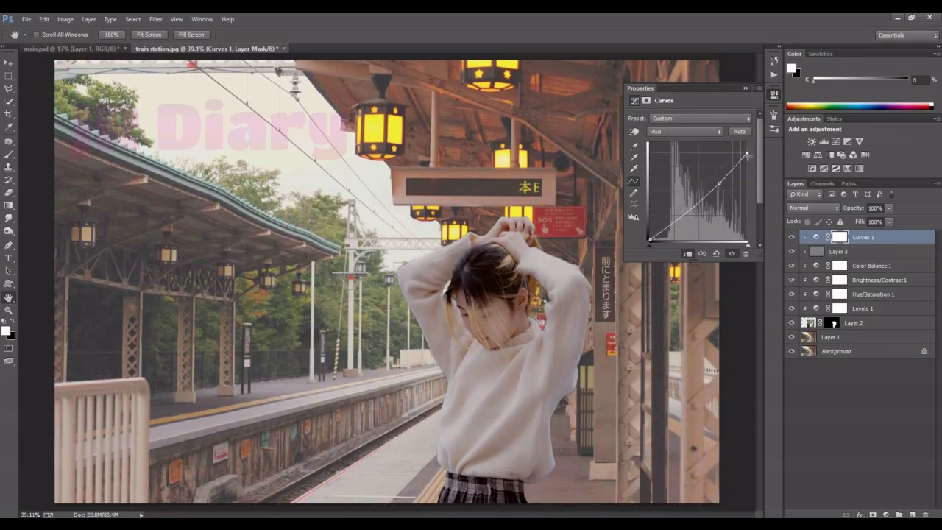
left_click(746, 87)
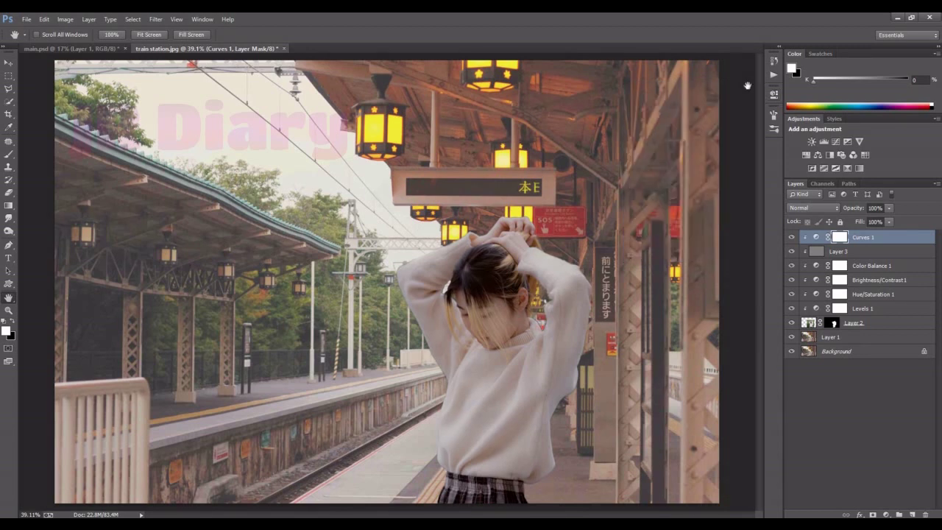
Step: Paint black on the Curves 1 mask near her left shoulder with a 400 px brush at 89% opacity
left_click(9, 154)
left_click(12, 322)
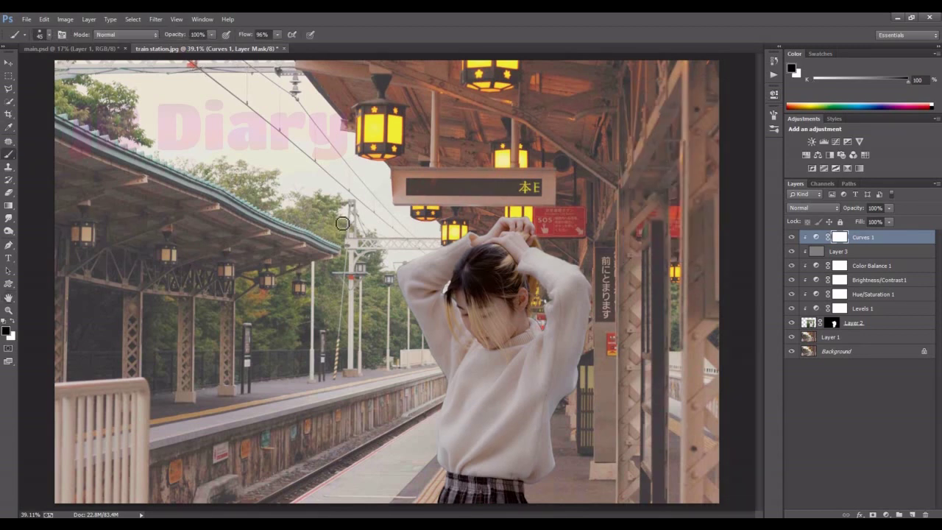
key("bracketright")
key("bracketright")
key("bracketright")
left_click_drag(170, 36, 161, 37)
mouse_move(456, 244)
left_mouse_down()
mouse_move(411, 287)
mouse_move(448, 437)
left_mouse_up()
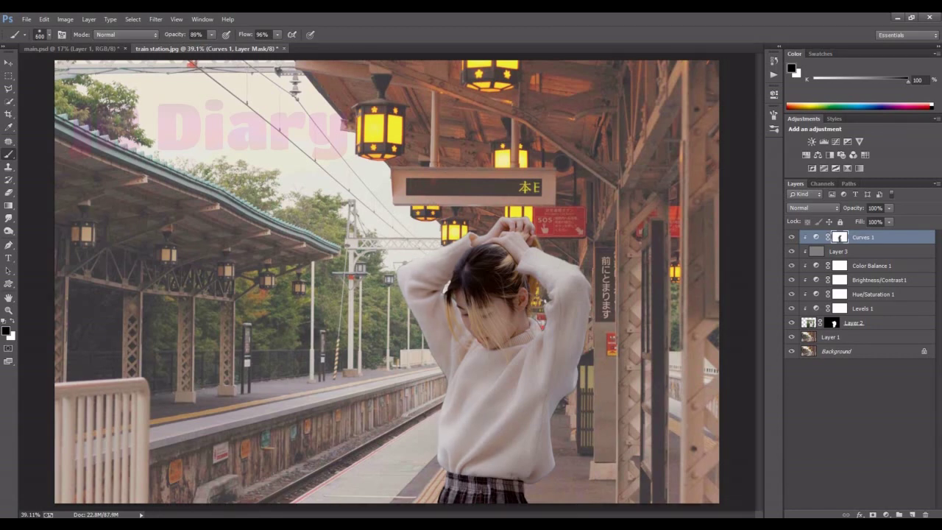
Step: Mask the darkening off her face, hair and neck at 59% then 43% brush opacity
left_click_drag(170, 38, 162, 37)
left_click_drag(470, 302, 494, 318)
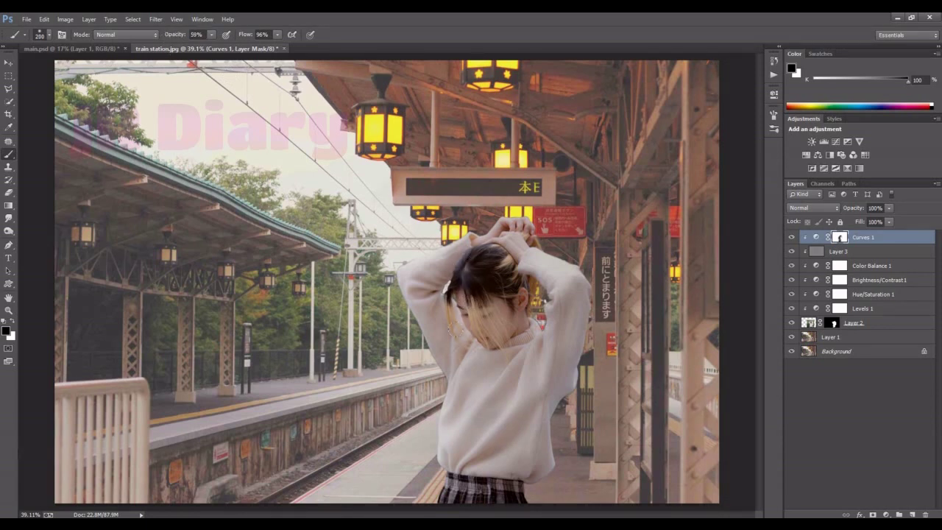
left_click_drag(180, 35, 171, 35)
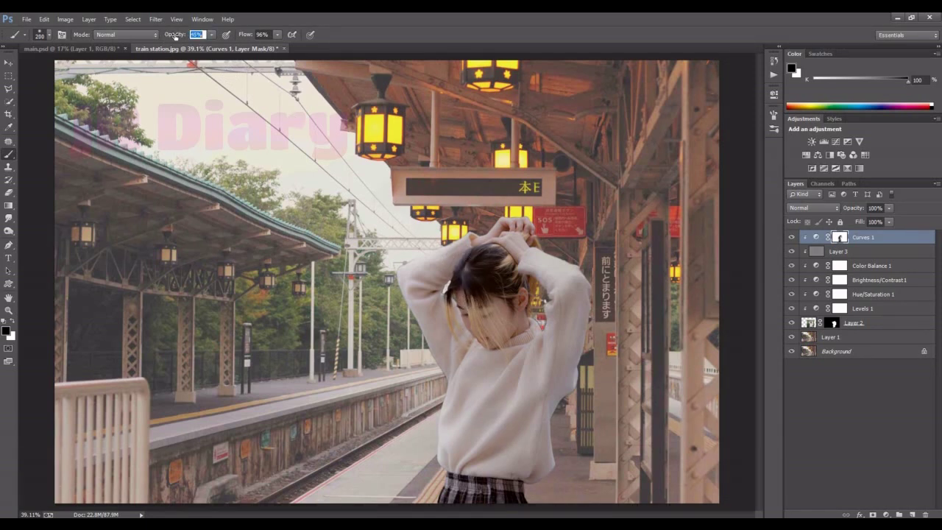
mouse_move(489, 274)
left_mouse_down()
mouse_move(493, 328)
mouse_move(471, 361)
mouse_move(467, 335)
left_mouse_up()
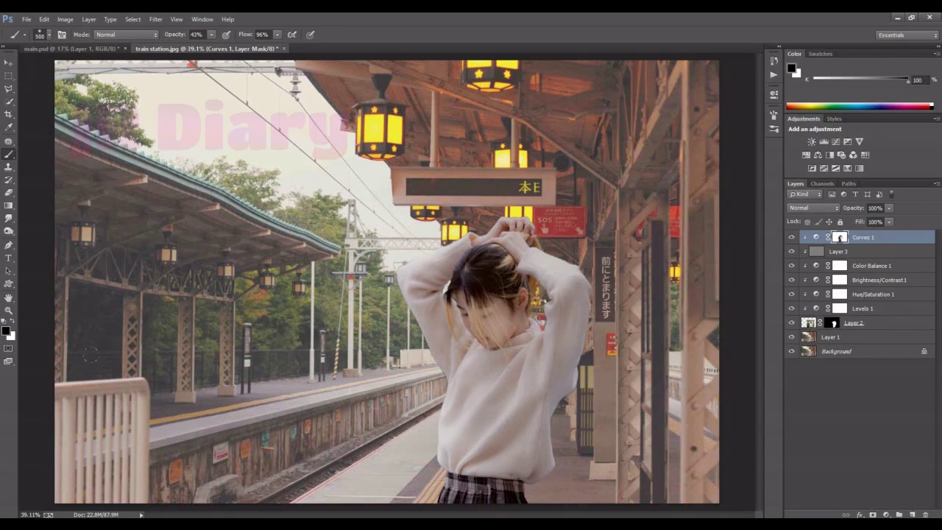
key("h")
scroll(442, 294, "down", 3)
scroll(650, 301, "up", 4)
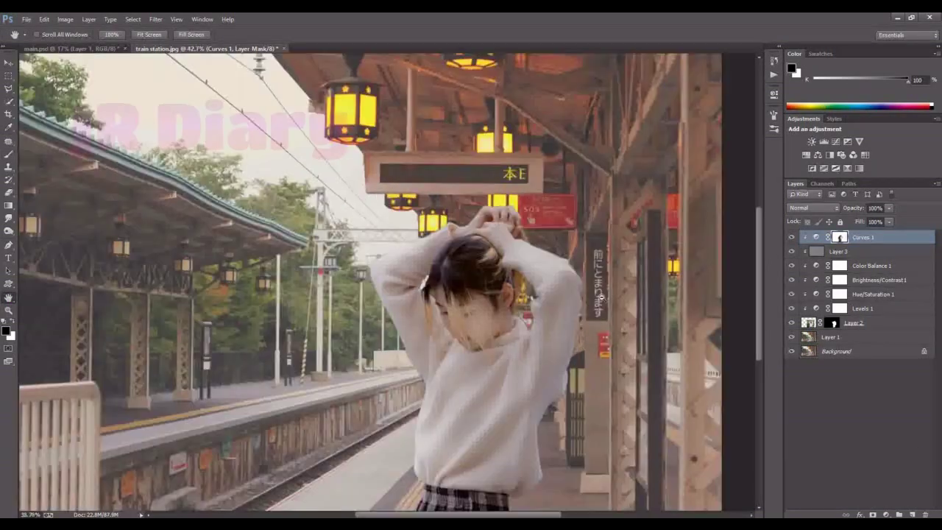
key("ctrl+0")
Step: Add a Brightness/Contrast 2 adjustment layer with contrast -7
left_click(886, 514)
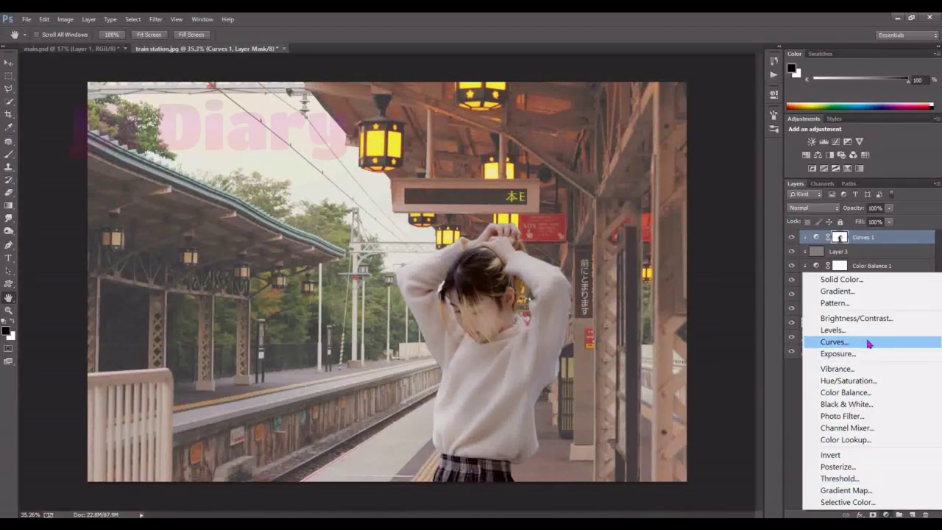
left_click(864, 324)
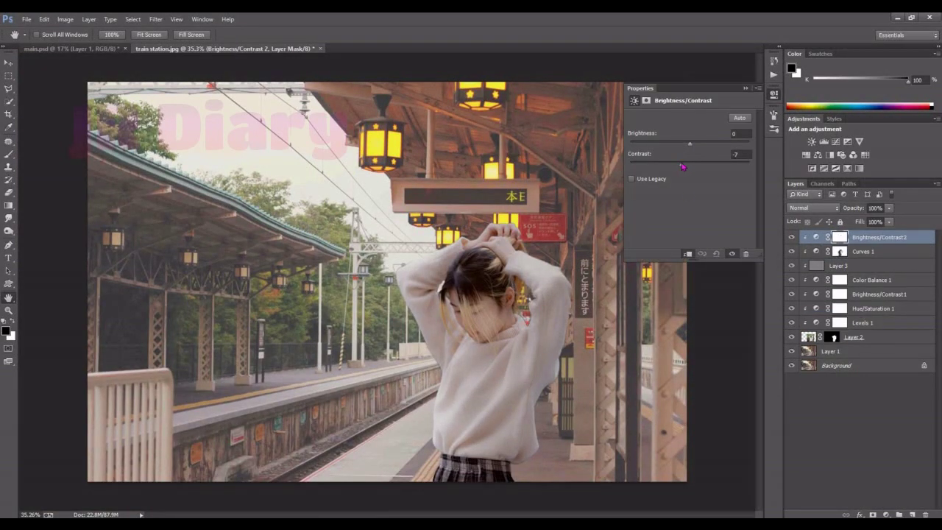
left_click(746, 88)
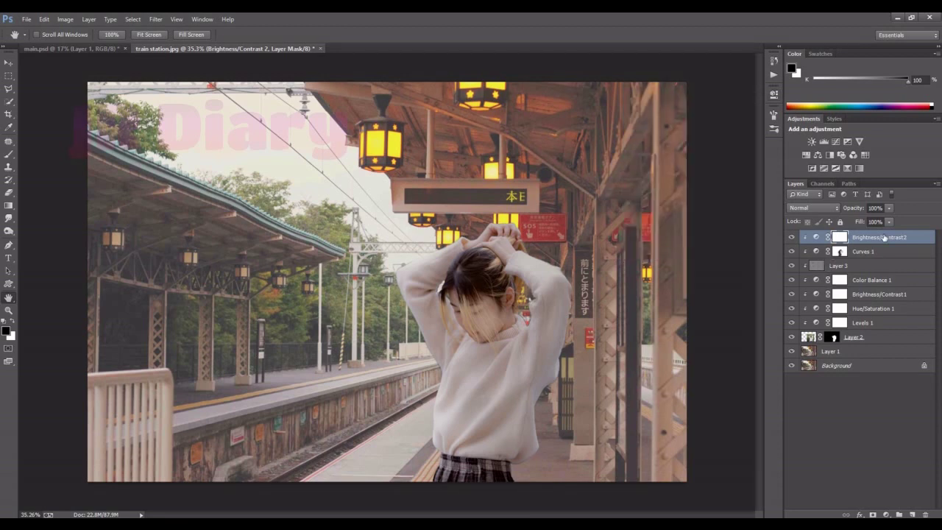
Step: Add Curves 2 with its top point lowered and mask it off the sweater's lower left
left_click(879, 512)
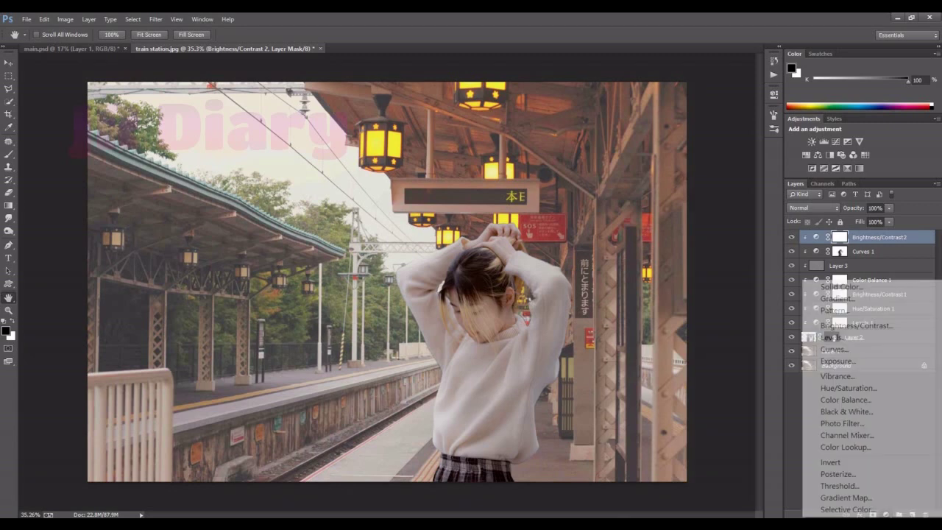
left_click(867, 349)
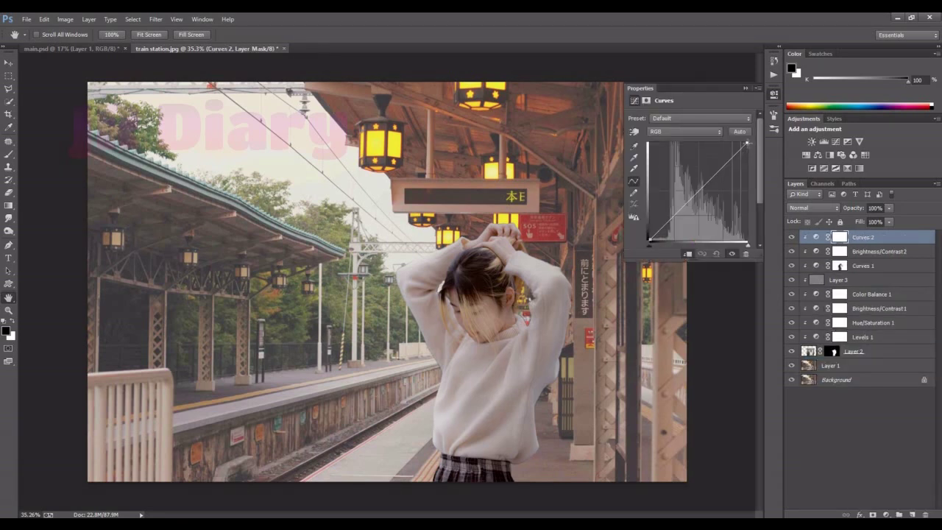
left_click_drag(747, 143, 761, 153)
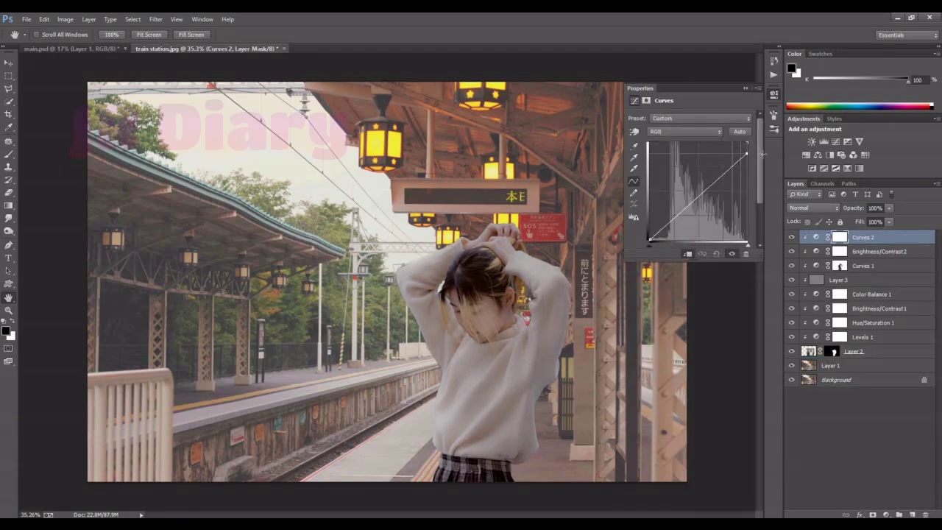
left_click(745, 88)
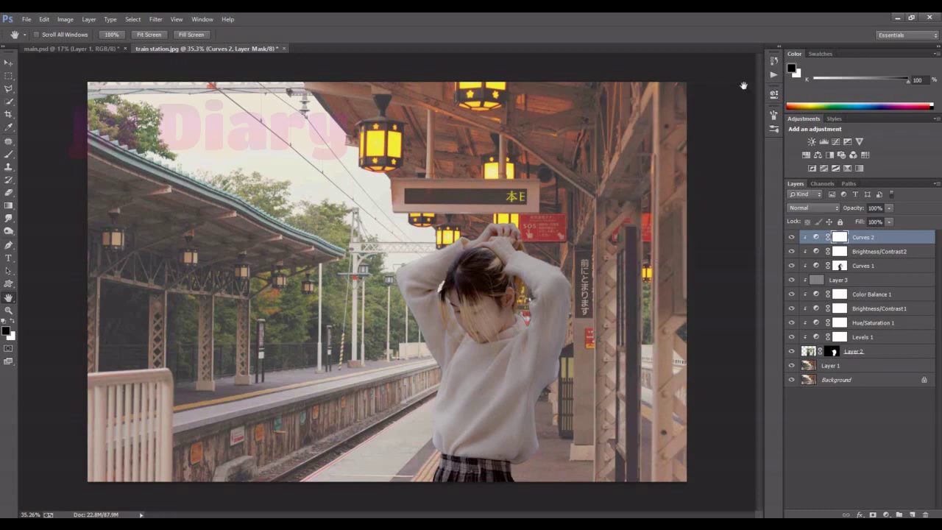
left_click(9, 154)
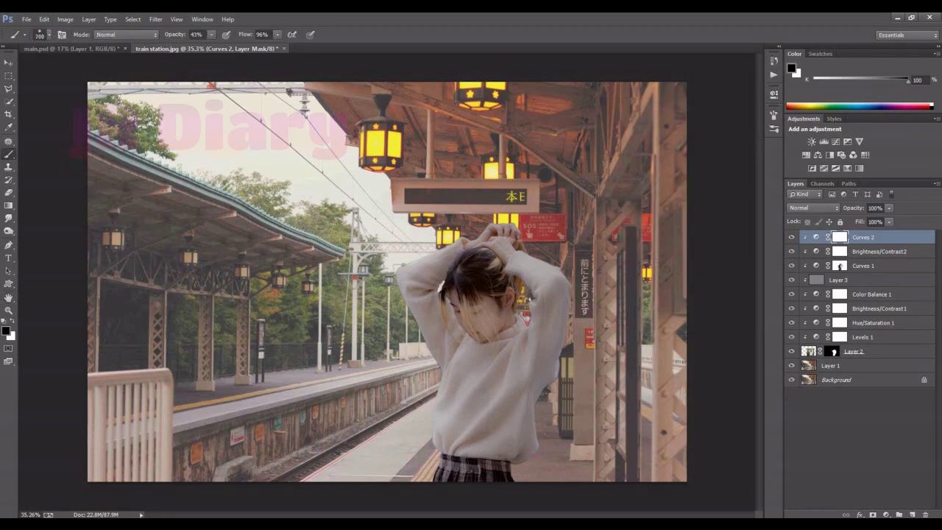
left_click_drag(446, 372, 451, 427)
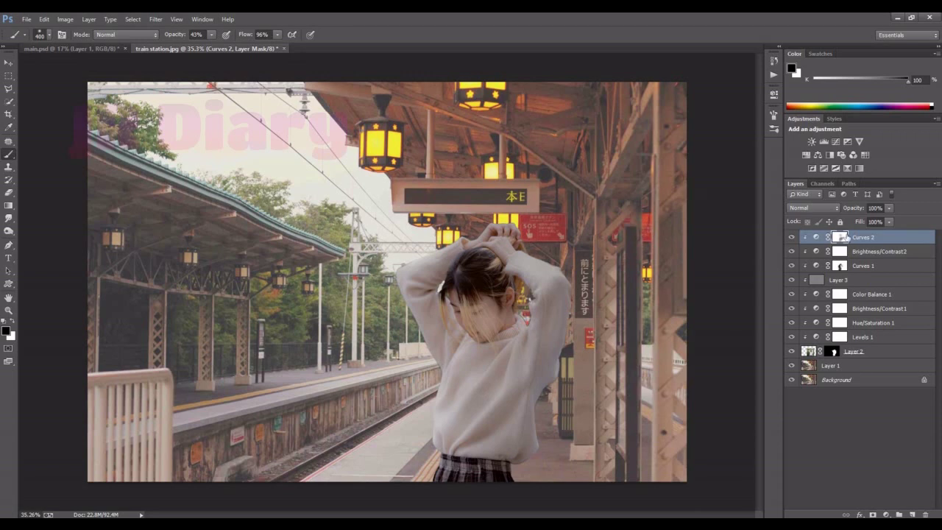
Step: Stamp all visible layers into a new Layer 4 and open the Camera Raw filter
key("ctrl+alt+shift+e")
left_click(176, 19)
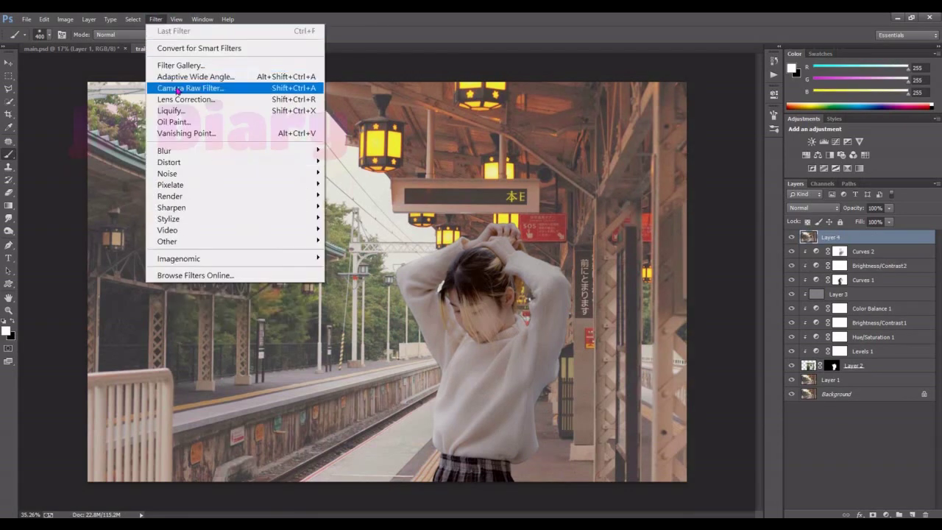
left_click(214, 86)
Step: Cool temperature to -13, raise exposure, cut contrast, lift shadows and blacks to +37, lower saturation
left_click_drag(684, 177, 680, 178)
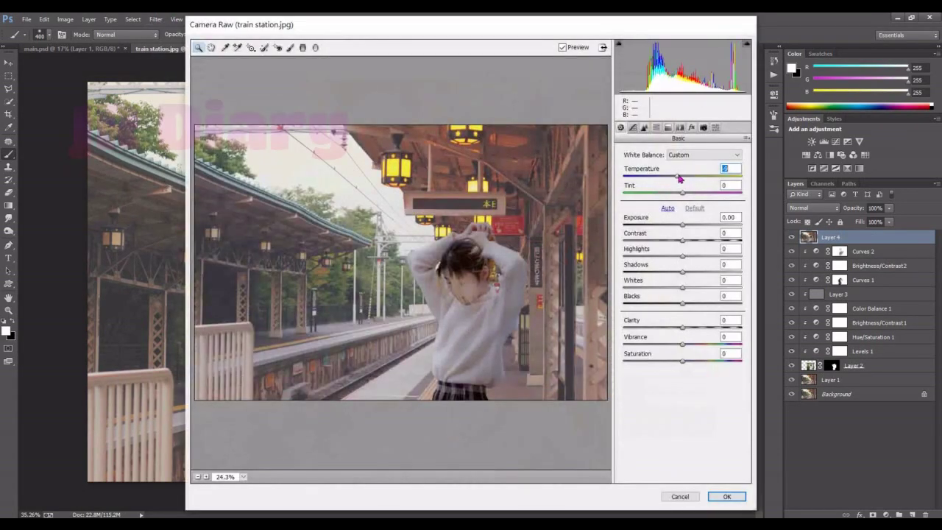
left_click_drag(684, 225, 675, 240)
left_click_drag(682, 272, 690, 271)
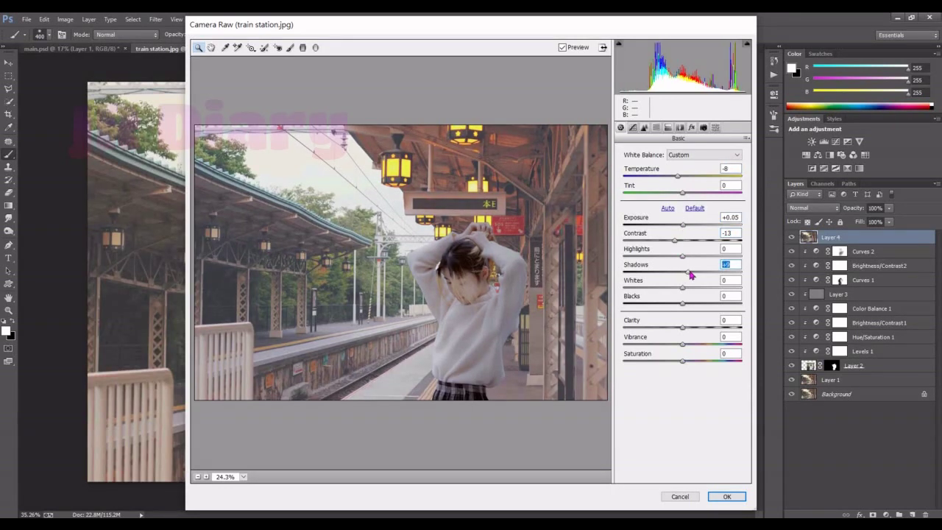
mouse_move(682, 304)
left_mouse_down()
mouse_move(704, 303)
mouse_move(677, 287)
mouse_move(700, 272)
mouse_move(682, 289)
left_mouse_up()
left_click(690, 271)
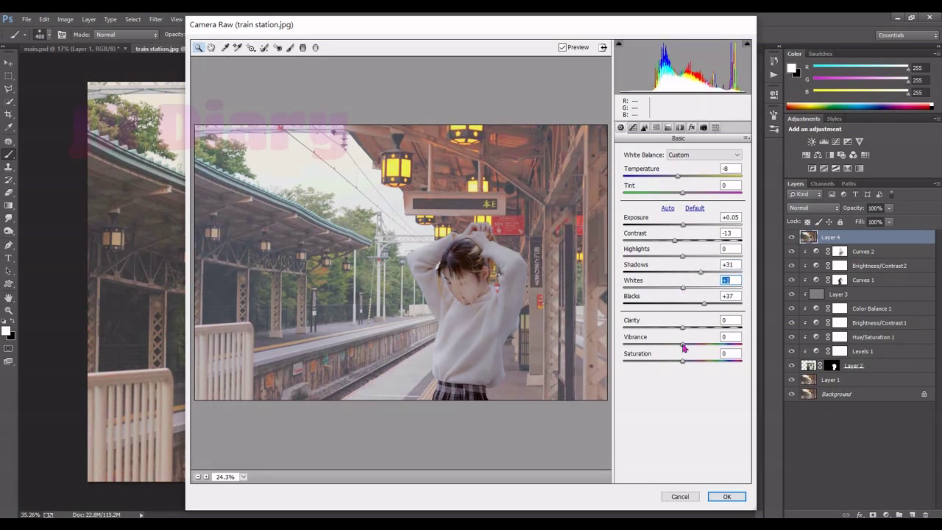
mouse_move(683, 362)
left_mouse_down()
mouse_move(668, 362)
mouse_move(698, 345)
mouse_move(670, 362)
left_mouse_up()
left_click_drag(677, 176, 675, 177)
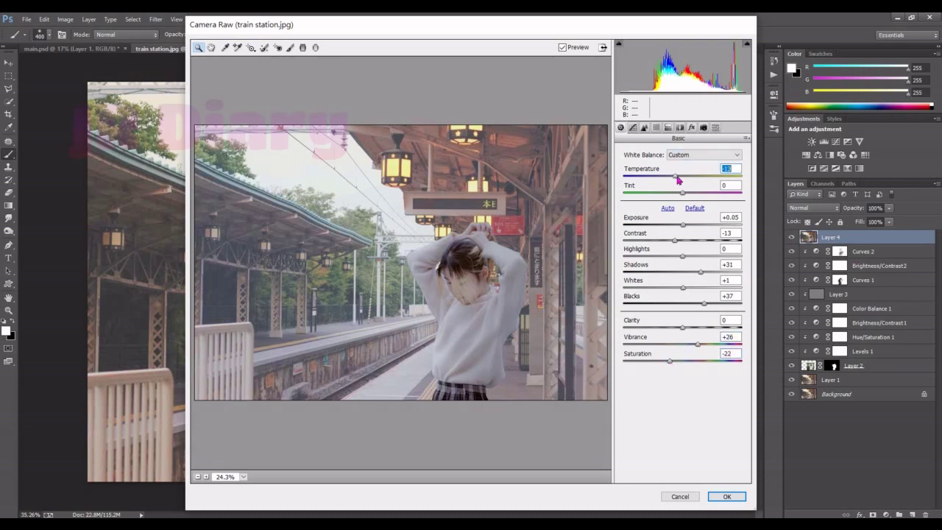
Step: Pull down the tone curve highlights and nudge the shadows and darks
left_click(632, 127)
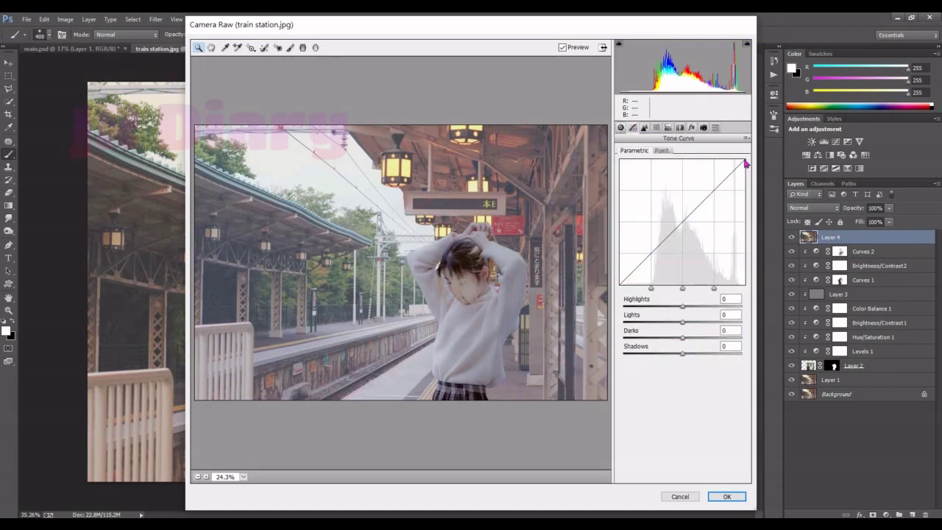
left_click_drag(684, 310, 684, 322)
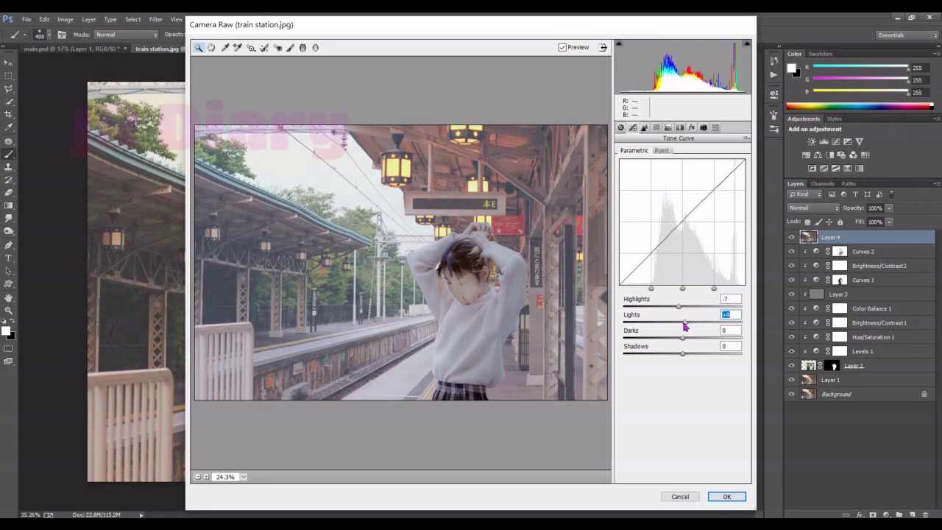
left_click_drag(681, 355, 680, 341)
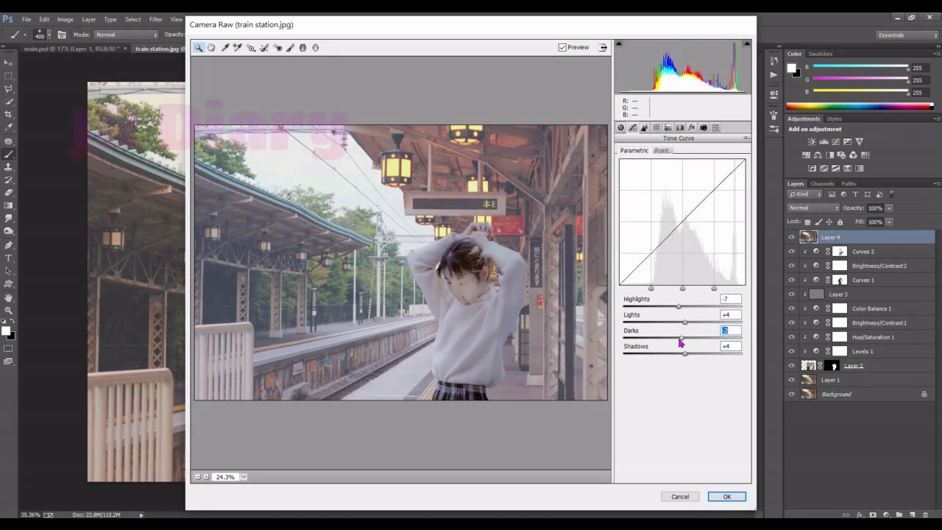
Step: Desaturate the greens and aquas in the per-colour saturation controls
left_click(656, 128)
left_click(651, 166)
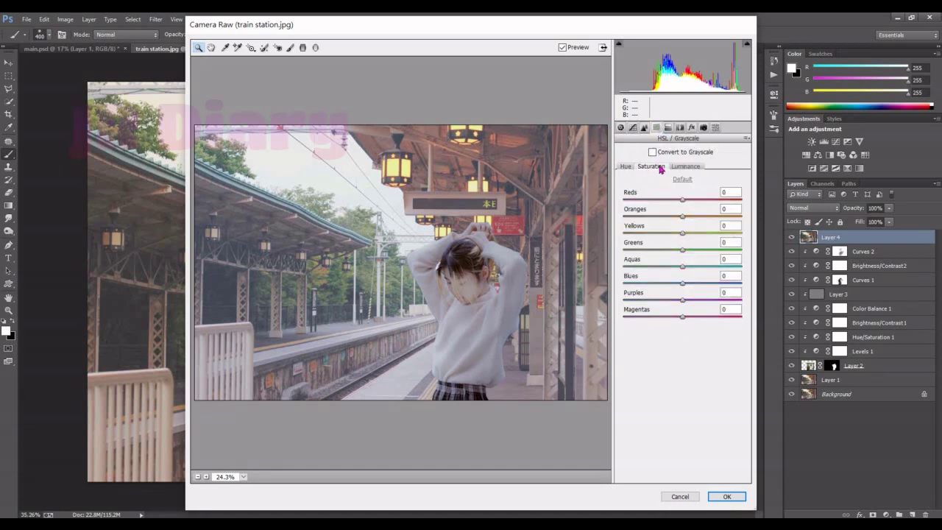
left_click(684, 254)
mouse_move(684, 252)
left_mouse_down()
mouse_move(653, 251)
mouse_move(673, 234)
mouse_move(649, 251)
left_mouse_up()
left_click_drag(682, 266, 670, 268)
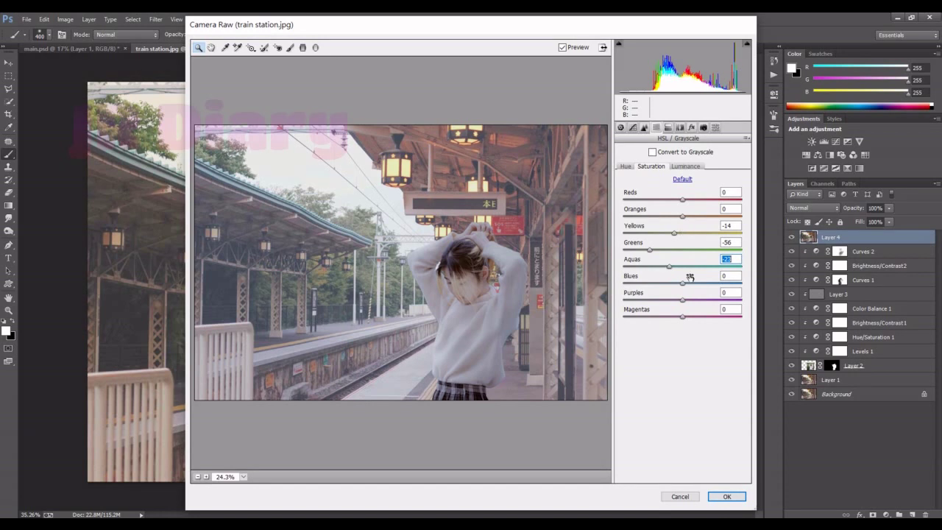
left_click(684, 284)
Step: Shift reds hue to -23 and shift aquas and blues; brighten oranges +17, blues +23
left_click(625, 166)
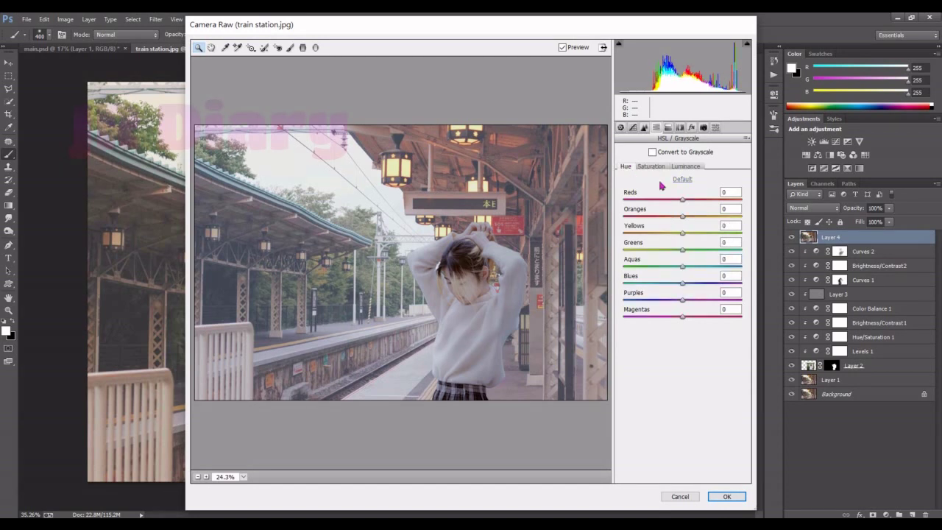
left_click_drag(682, 267, 686, 266)
mouse_move(682, 200)
left_mouse_down()
mouse_move(669, 200)
mouse_move(699, 216)
left_mouse_up()
mouse_move(685, 284)
left_mouse_down()
mouse_move(670, 284)
mouse_move(698, 266)
left_mouse_up()
left_click(685, 165)
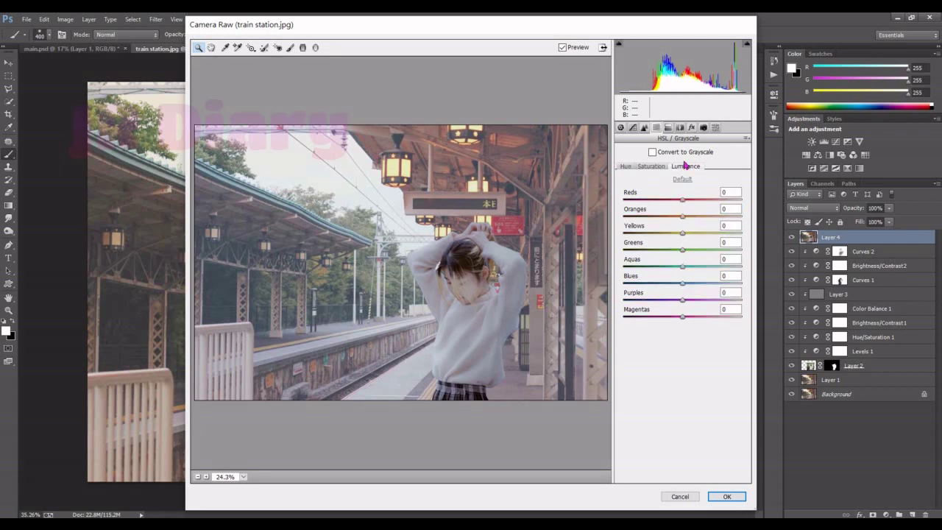
left_click_drag(683, 216, 693, 217)
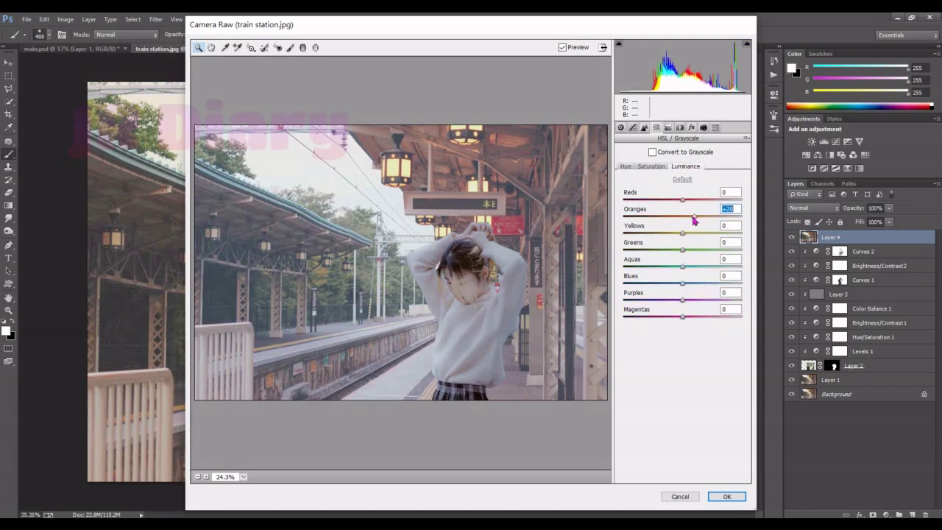
left_click_drag(682, 284, 697, 286)
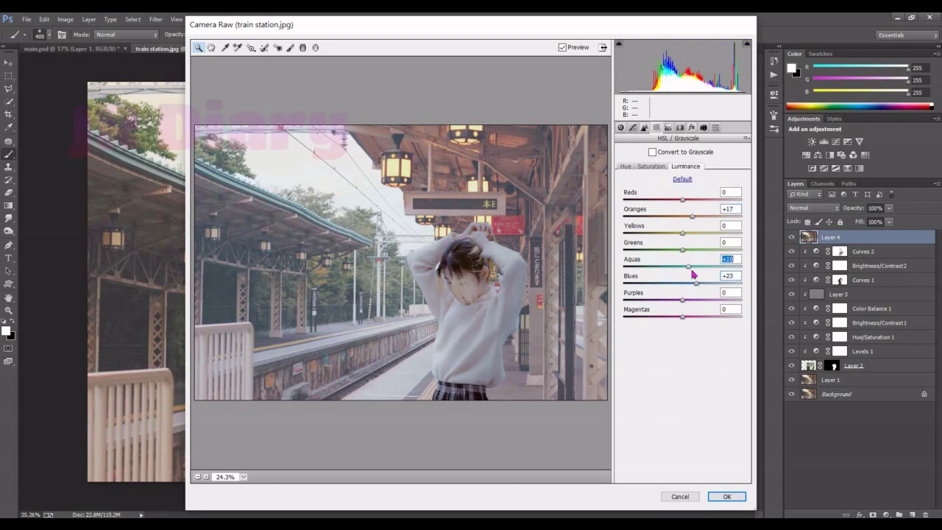
Step: Split tone the highlights to hue 171 with some saturation and tint the shadows slightly
left_click(668, 127)
left_click_drag(625, 167, 679, 177)
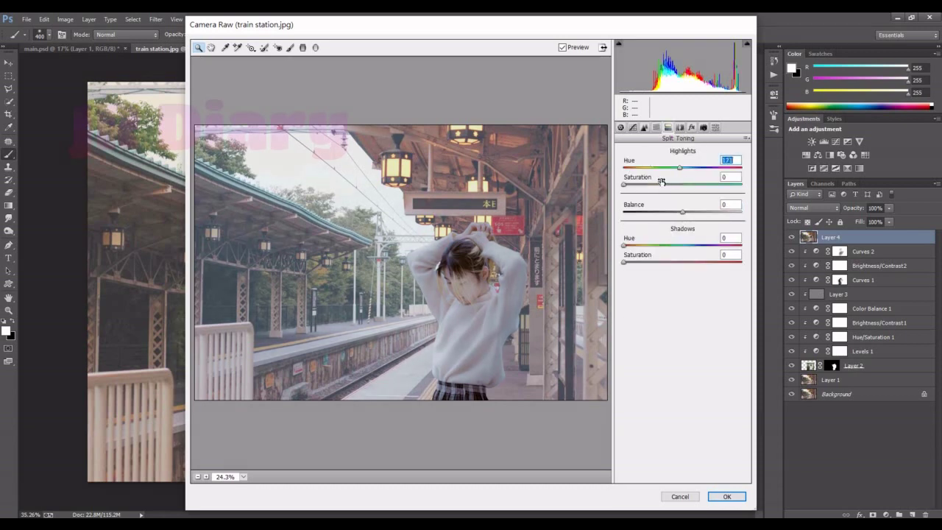
left_click_drag(624, 184, 634, 190)
left_click_drag(624, 263, 632, 269)
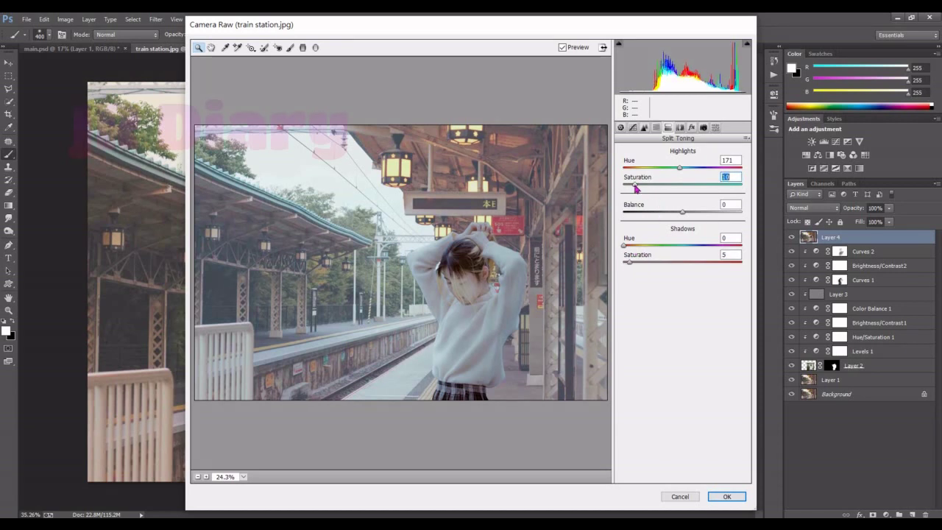
Step: Add a slight dark vignette to the image edges
left_click(679, 127)
left_click(691, 128)
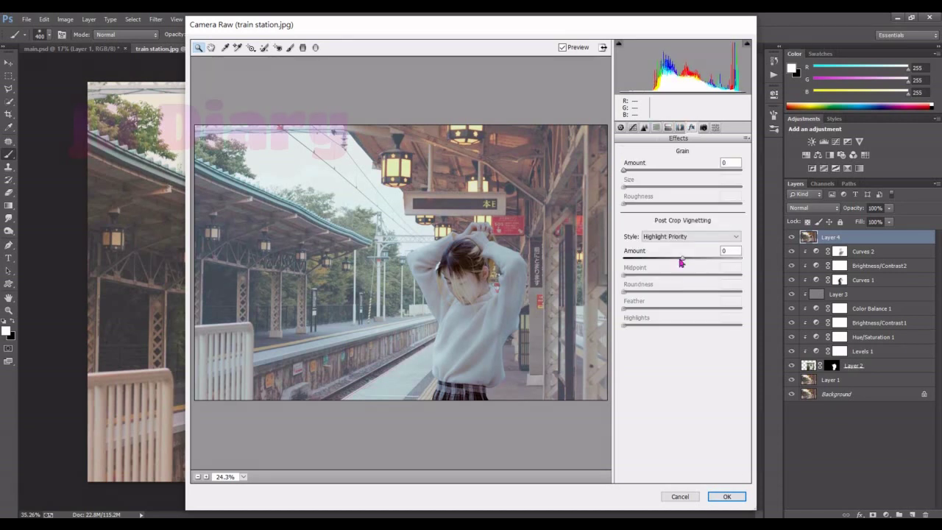
left_click_drag(683, 257, 670, 280)
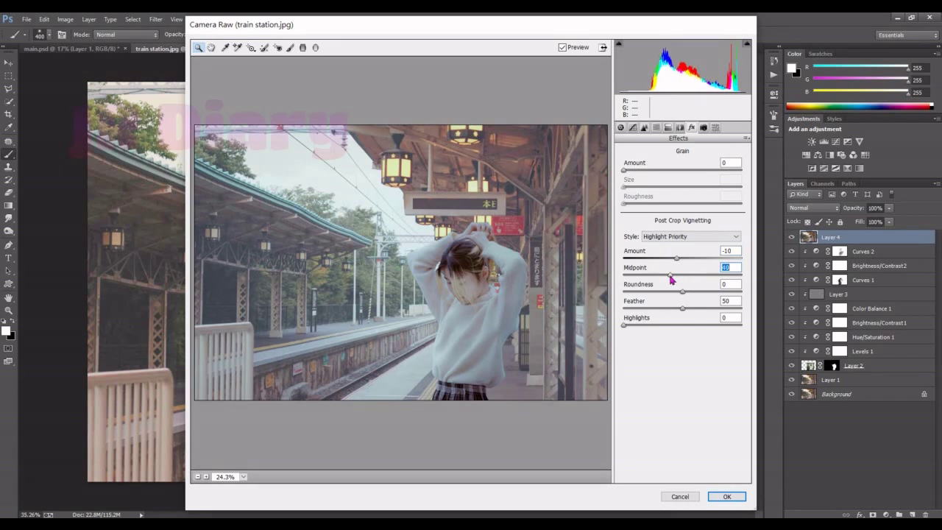
Step: Desaturate the calibration red primary, shift and boost the blue primary, then apply the grade
left_click(703, 127)
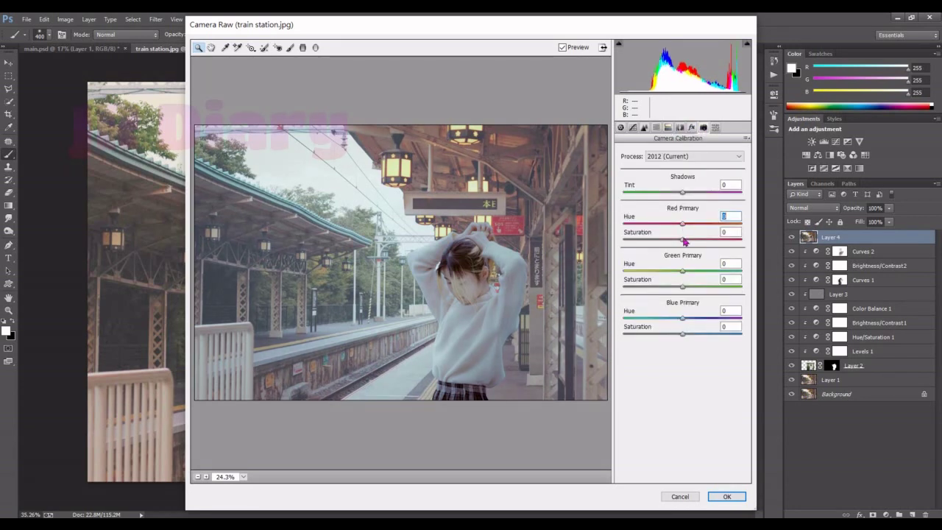
left_click_drag(683, 240, 688, 229)
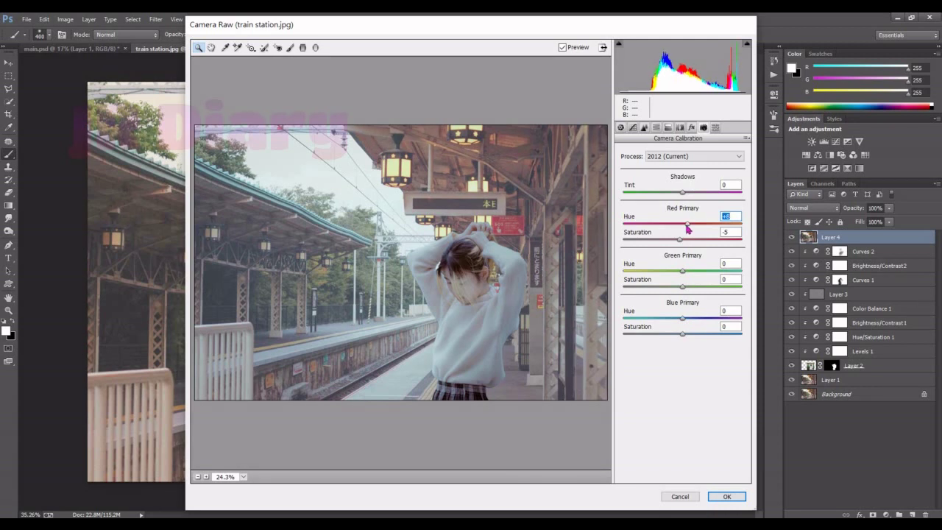
mouse_move(683, 318)
left_mouse_down()
mouse_move(663, 318)
mouse_move(688, 333)
mouse_move(667, 319)
left_mouse_up()
left_click(621, 127)
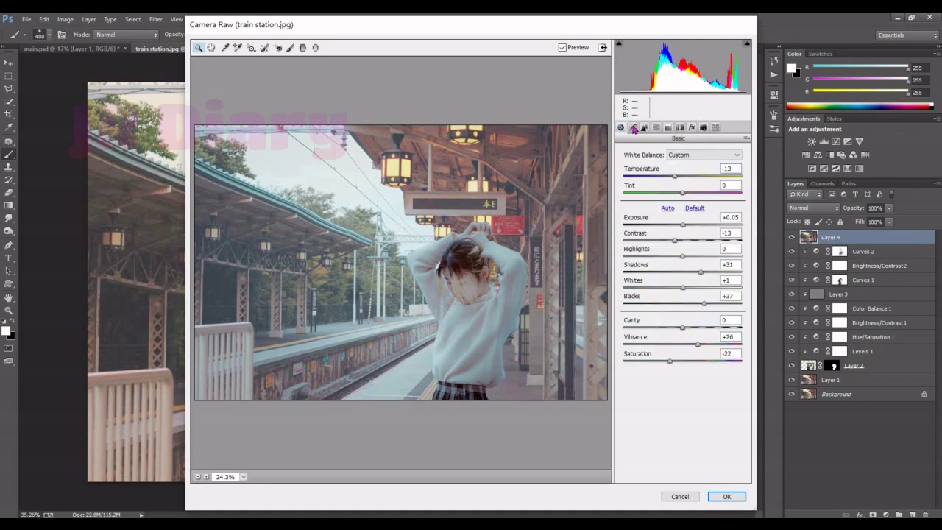
left_click(632, 127)
left_click(726, 497)
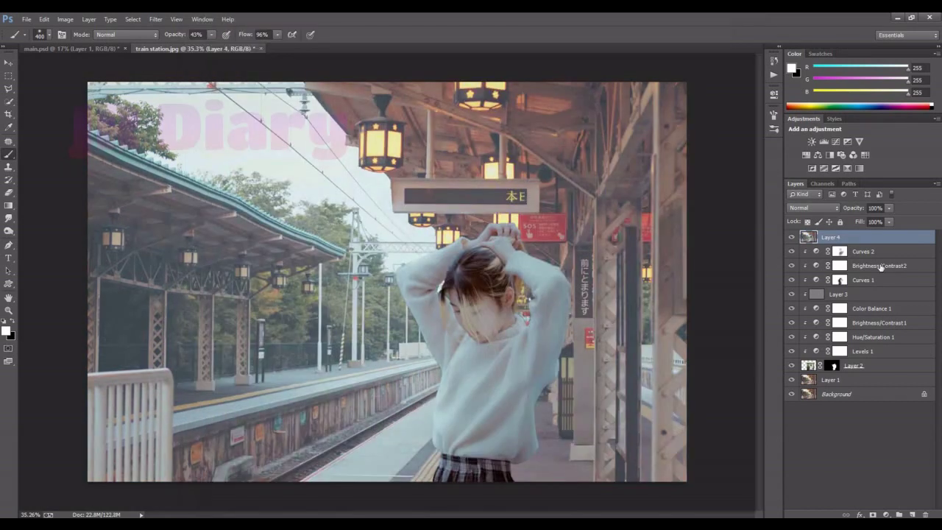
Step: Stamp visible layers into Layer 5 and add Levels with output levels 14–247
key("ctrl+shift+alt+e")
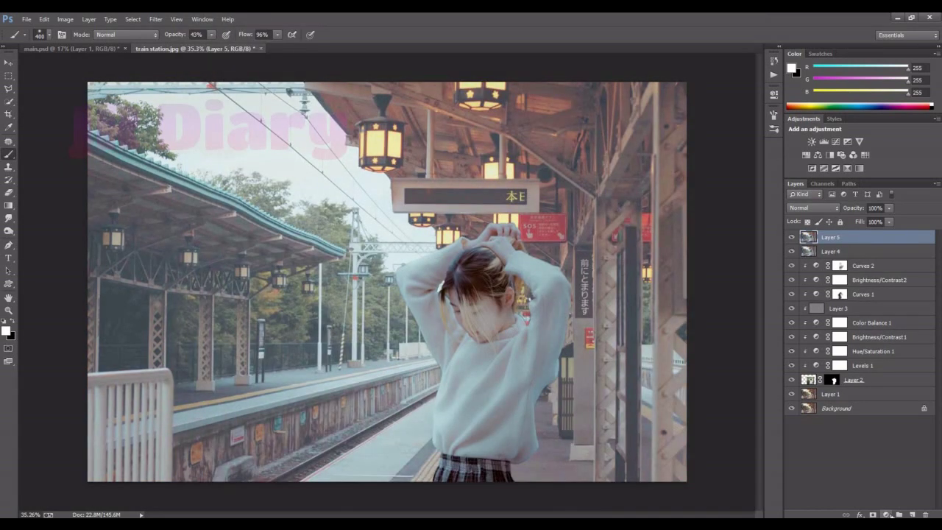
left_click(886, 514)
left_click(876, 337)
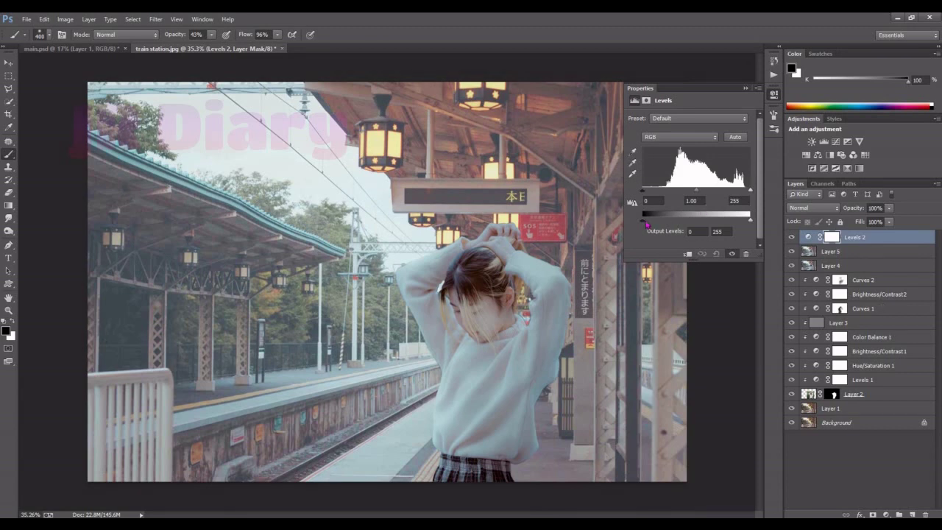
left_click_drag(751, 222, 655, 222)
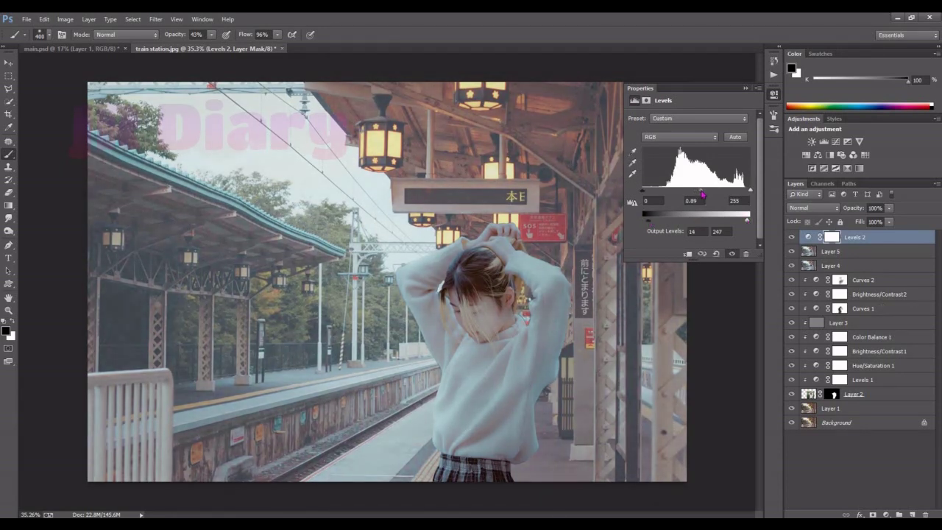
left_click(747, 88)
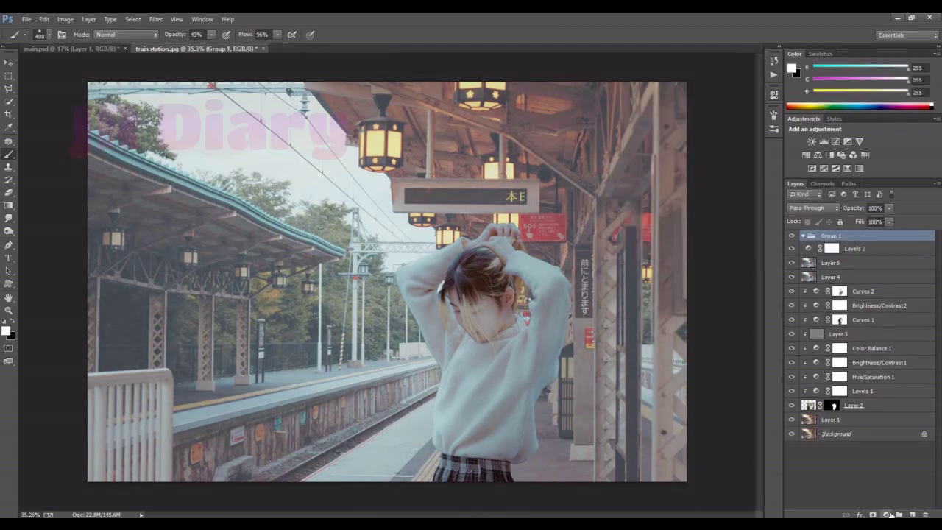
Step: Add a Color Balance adjustment layer on the midtones range
left_click(886, 513)
left_click(846, 395)
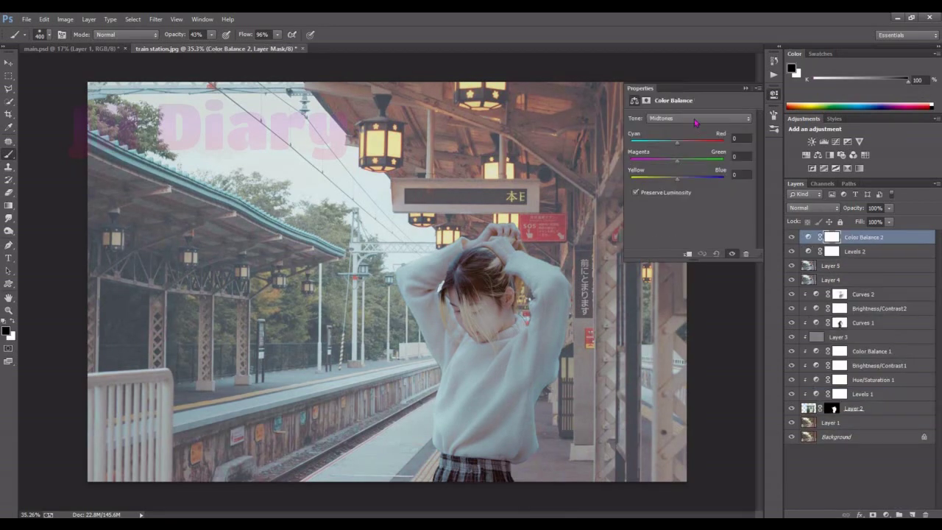
left_click(696, 117)
left_click(686, 109)
left_click(747, 88)
Step: Add a Hue/Saturation layer lowering Reds saturation to -37
left_click(886, 514)
left_click(847, 382)
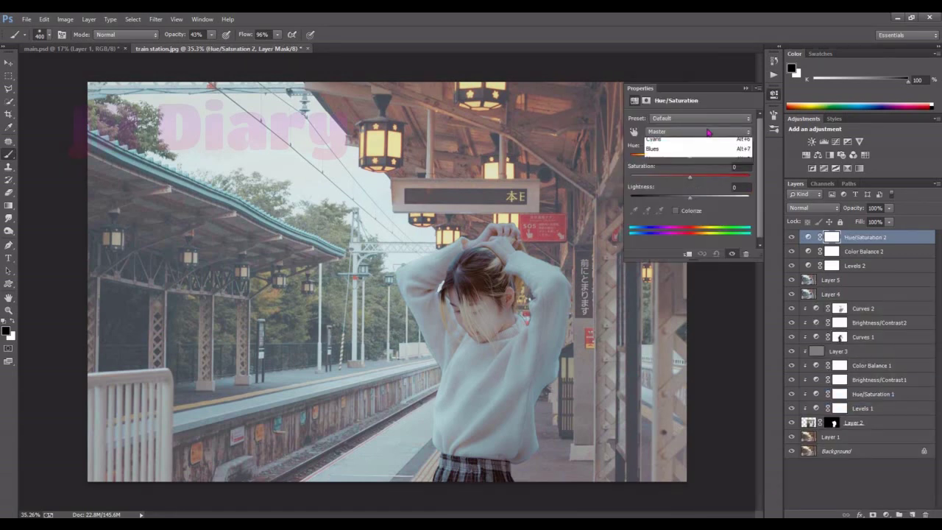
left_click(695, 131)
left_click(653, 153)
left_click_drag(690, 176, 657, 177)
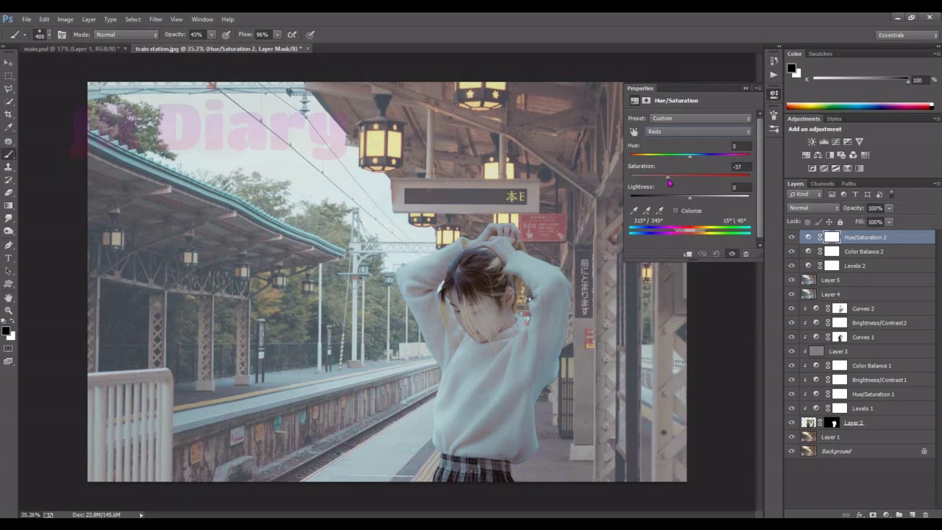
left_click(746, 89)
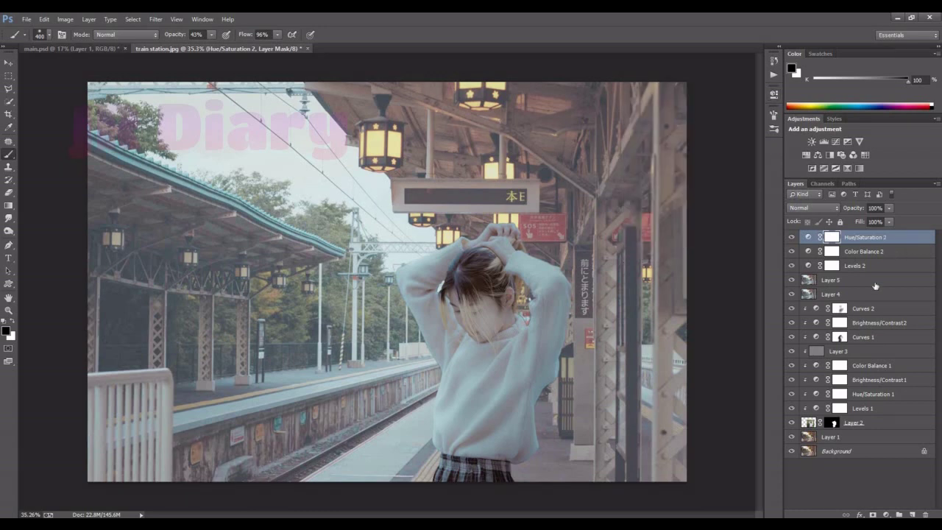
Step: Add Curves 3 with the midpoint pulled down to darken the image slightly
left_click(887, 514)
left_click(873, 354)
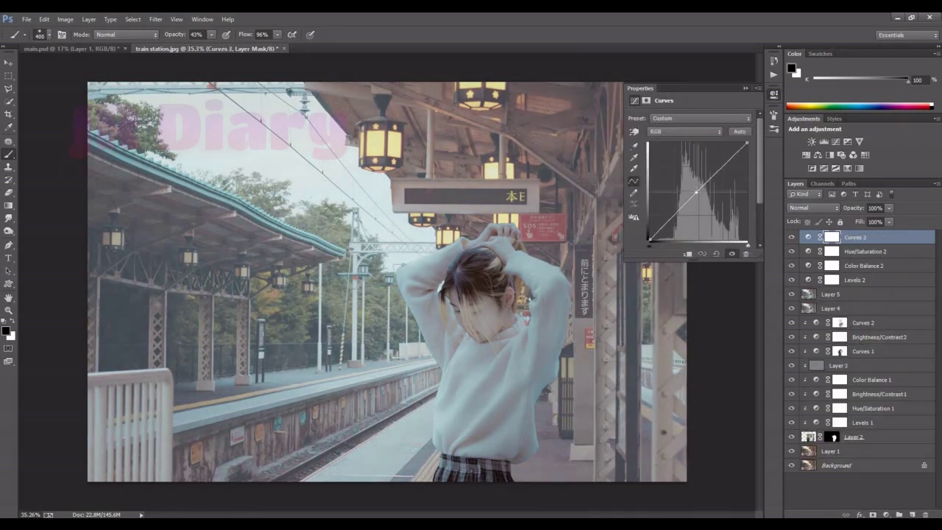
left_click_drag(696, 191, 699, 197)
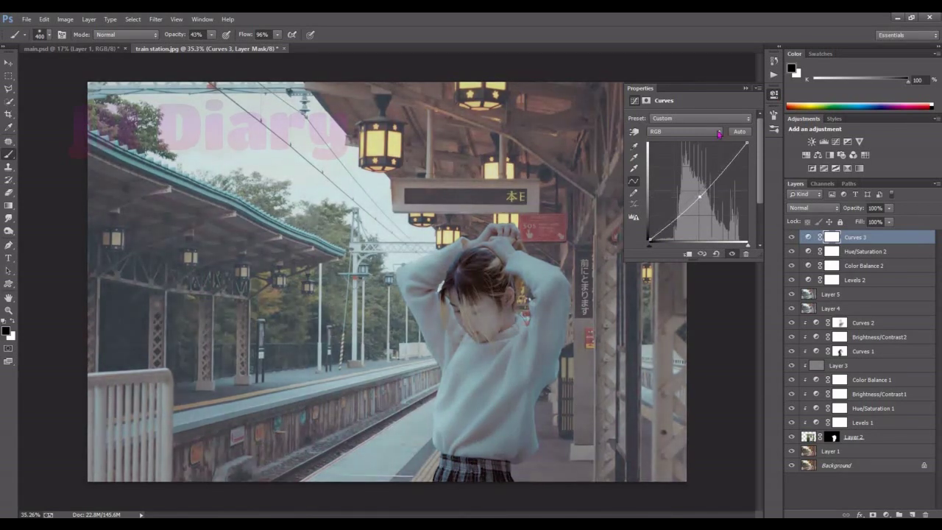
left_click(746, 88)
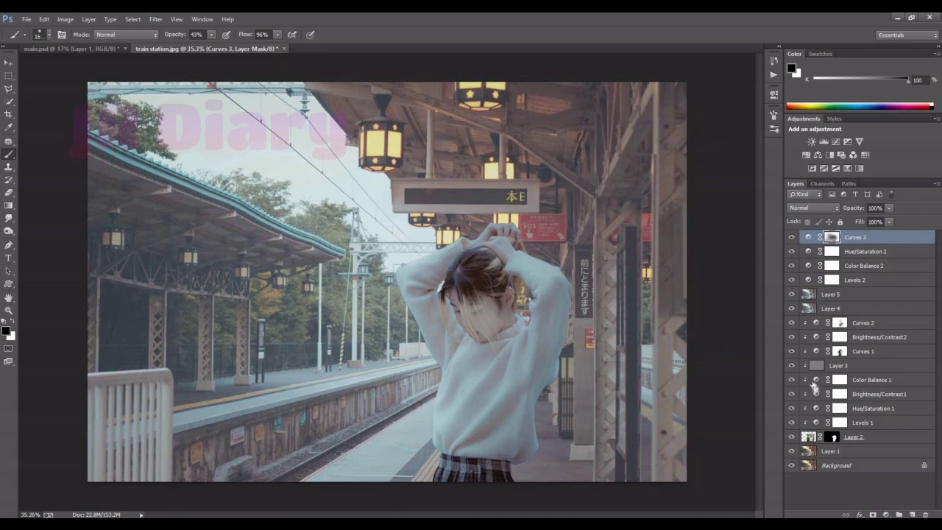
Step: Stamp visible layers into Layer 6 and add Curves 4 in Soft Light at 86% opacity
key("ctrl+shift+alt+e")
left_click(886, 514)
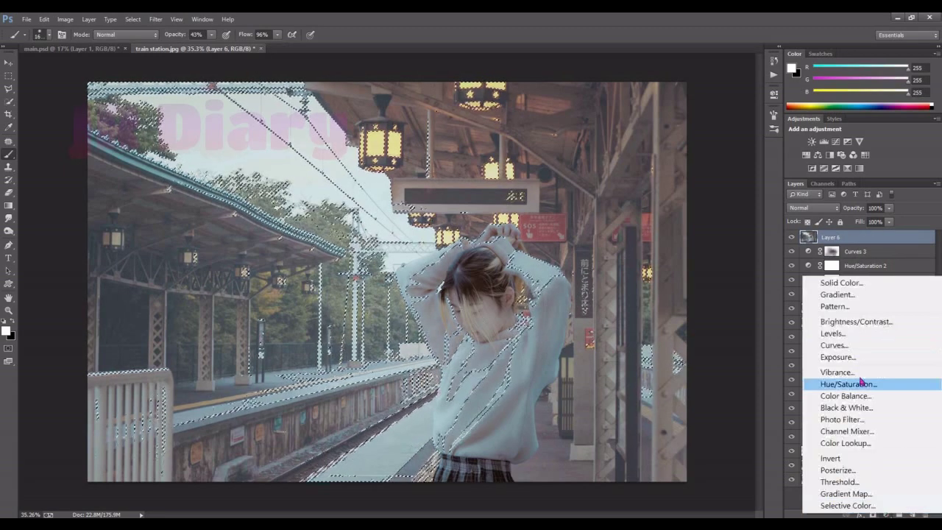
left_click(858, 347)
left_click(827, 209)
left_click(809, 368)
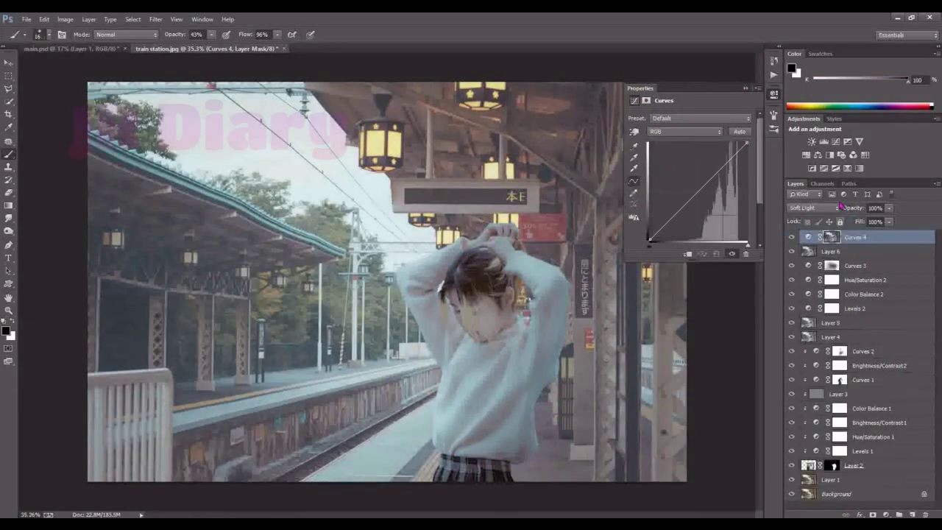
left_click_drag(859, 209, 848, 210)
Step: Shape Curves 4 into a gentle contrast S-curve
left_click_drag(713, 177, 713, 173)
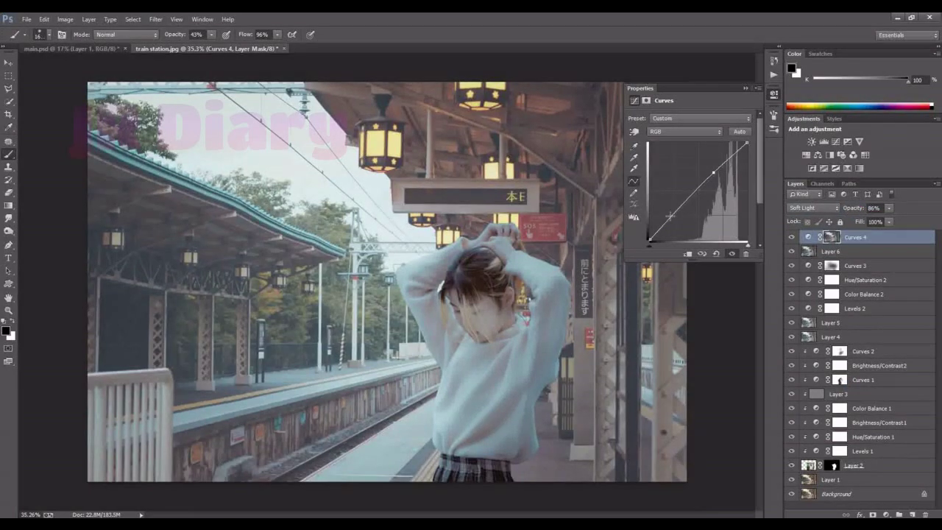
left_click_drag(672, 218, 672, 236)
left_click_drag(714, 173, 717, 175)
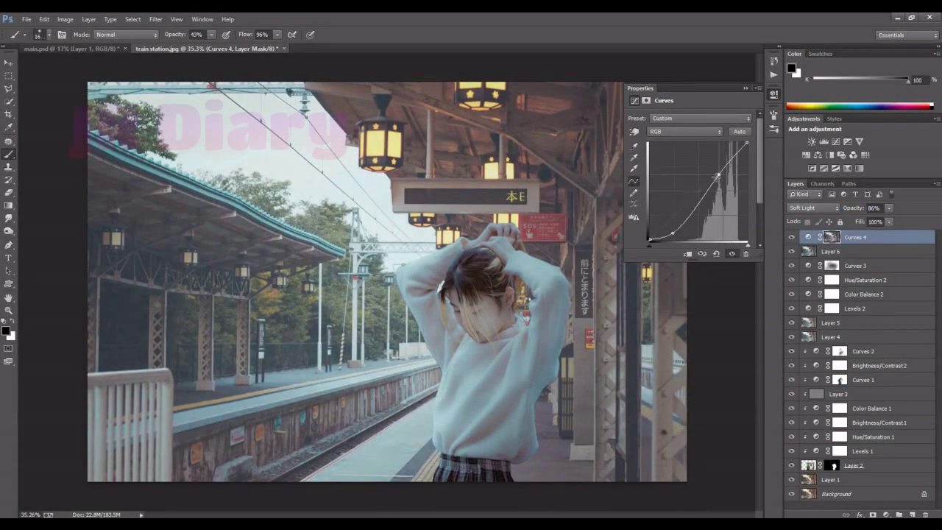
left_click_drag(672, 233, 679, 231)
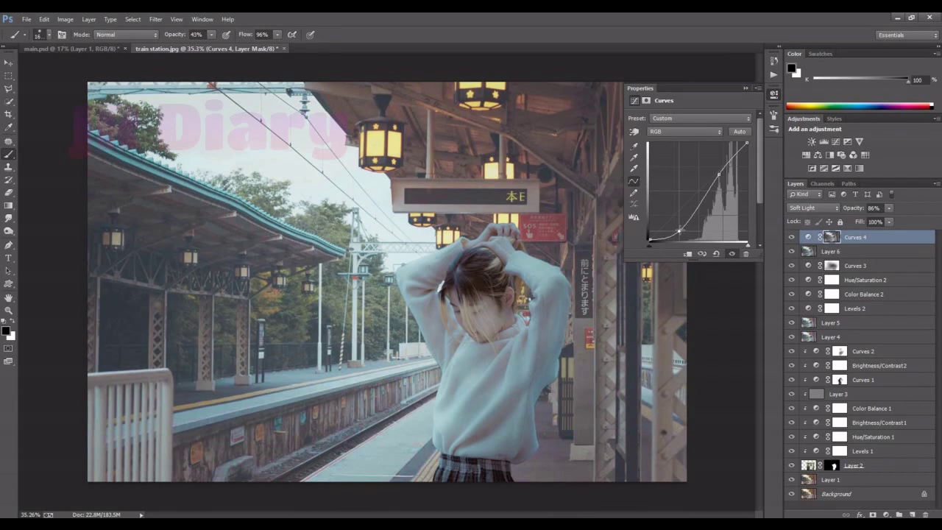
left_click_drag(718, 174, 717, 177)
left_click(746, 87)
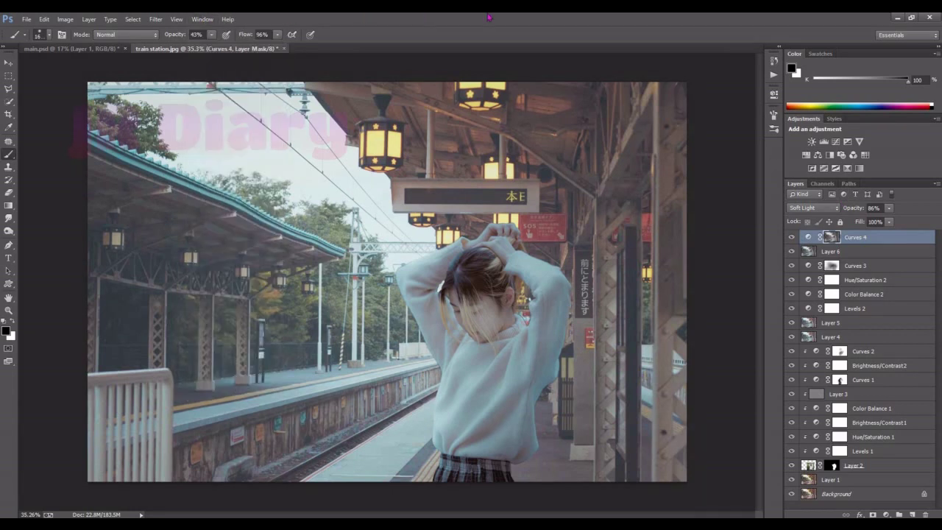
Step: Stamp visible layers into Layer 7 and set Camera Raw luminance noise reduction to 25
key("ctrl+shift+alt+e")
left_click(156, 19)
left_click(189, 88)
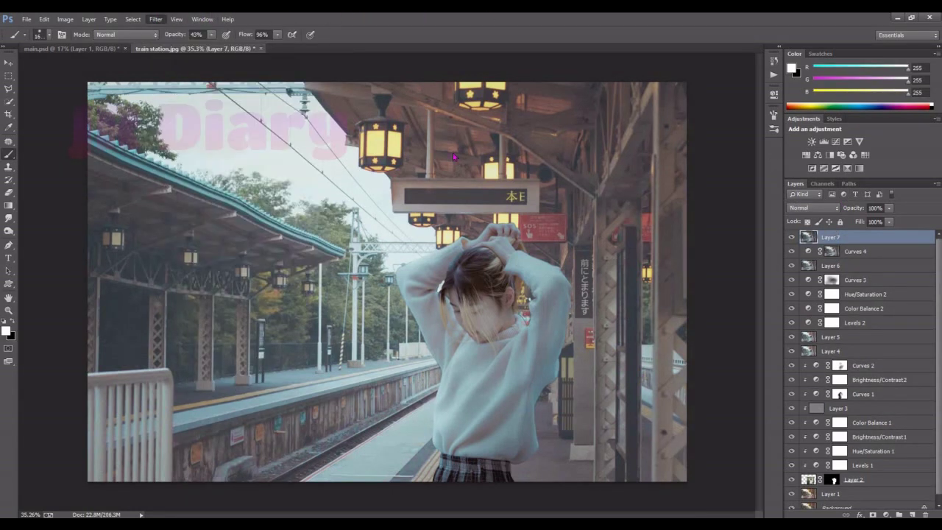
left_click(647, 128)
left_click(654, 128)
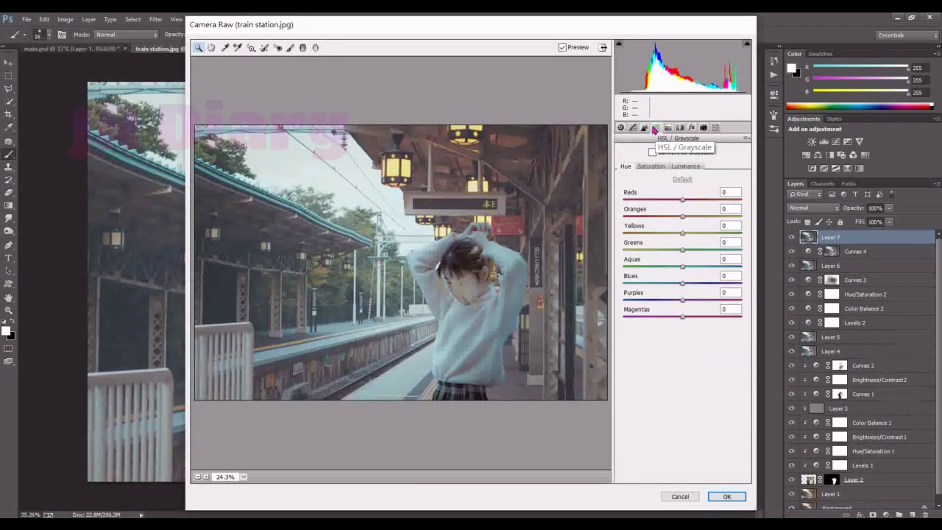
left_click(645, 129)
left_click_drag(624, 254, 654, 255)
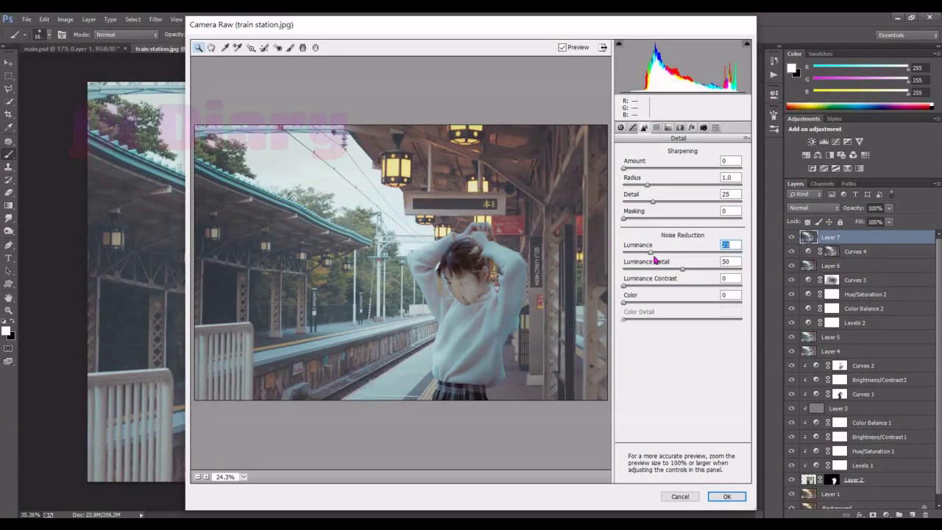
Step: Add a -12 vignette with midpoint 21 and apply the Camera Raw filter
left_click(679, 128)
left_click(691, 127)
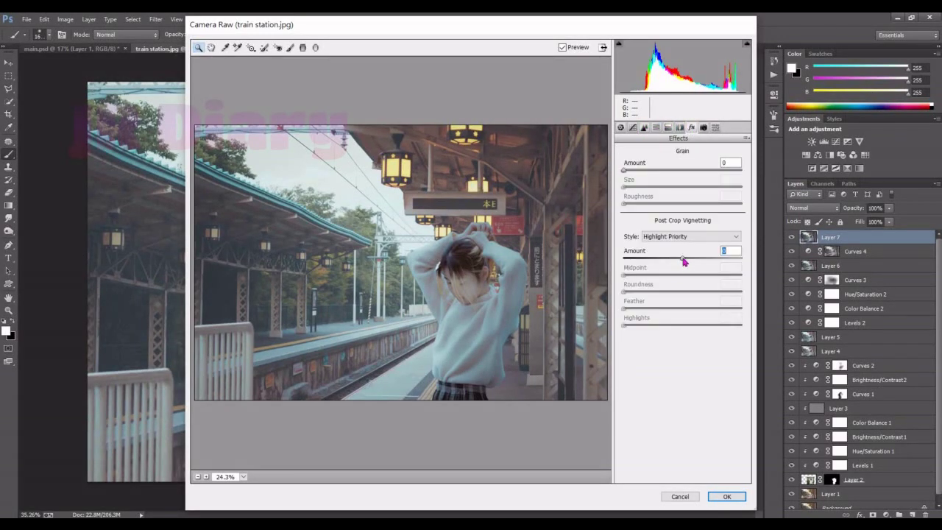
left_click_drag(683, 259, 649, 277)
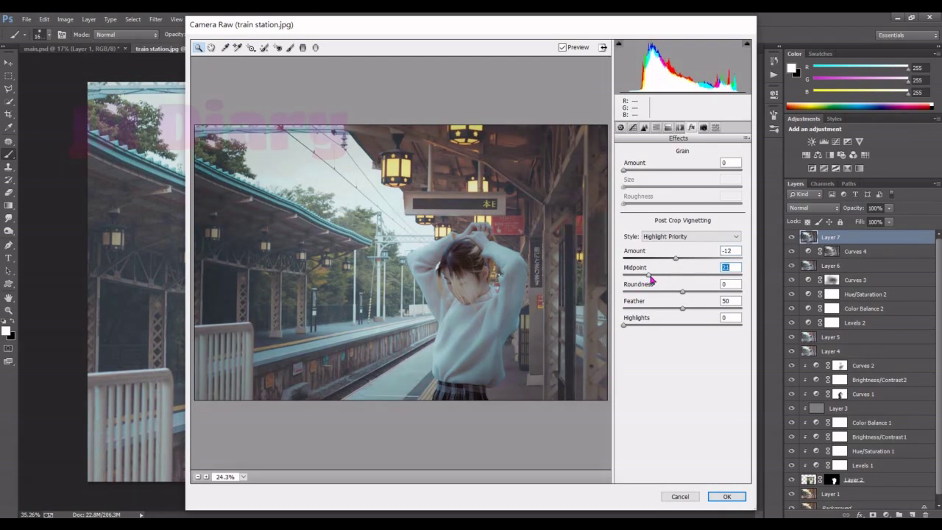
left_click(727, 496)
Step: Select the Color Balance 2 layer mask to display the finished composite
right_click(889, 309)
left_click(627, 20)
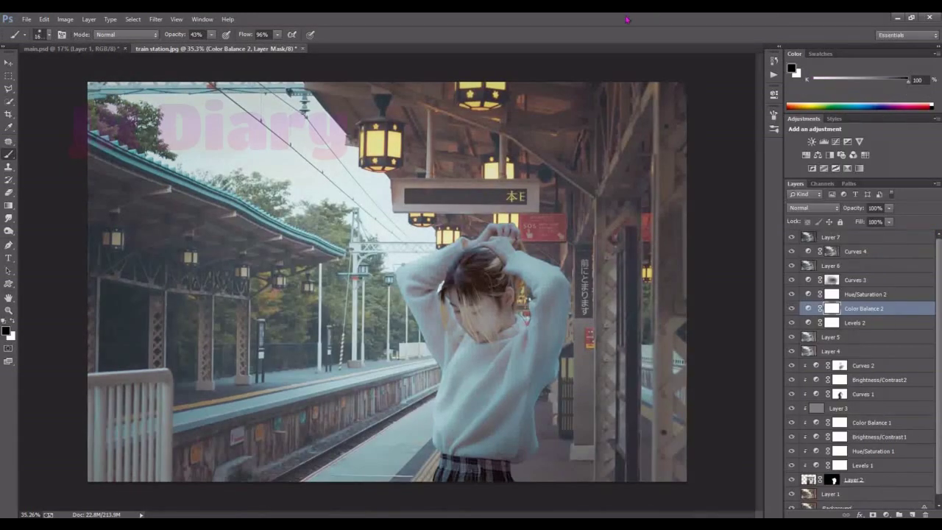